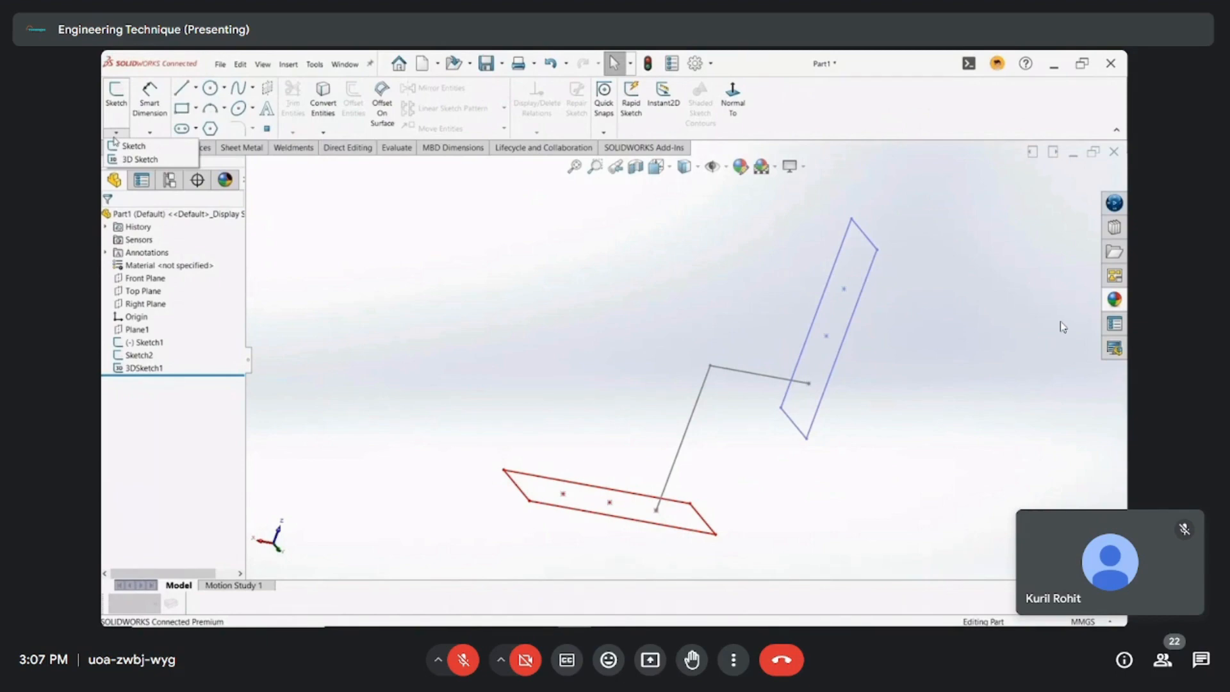
Step: Start a 3D sketch and draw two connected lines from the red rectangle's outer point, in the YZ plane, to the blue rectangle's outer point
{"action": "left_click", "coordinate": [140, 159]}
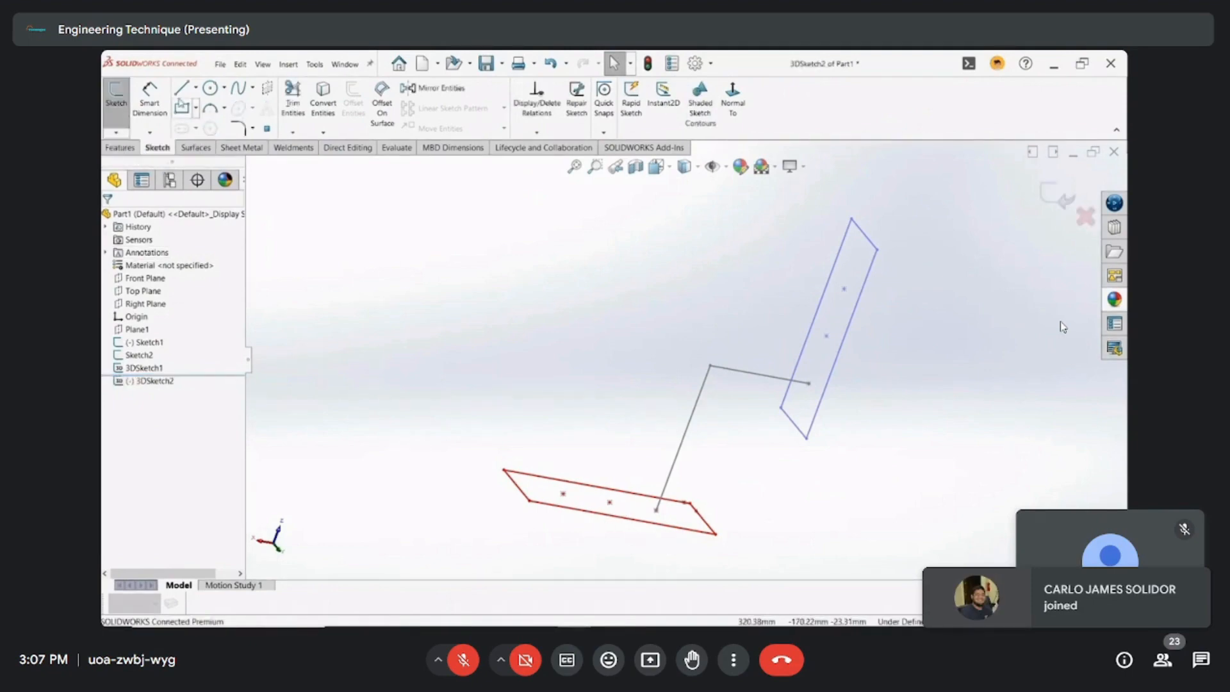
{"action": "left_click", "coordinate": [181, 88]}
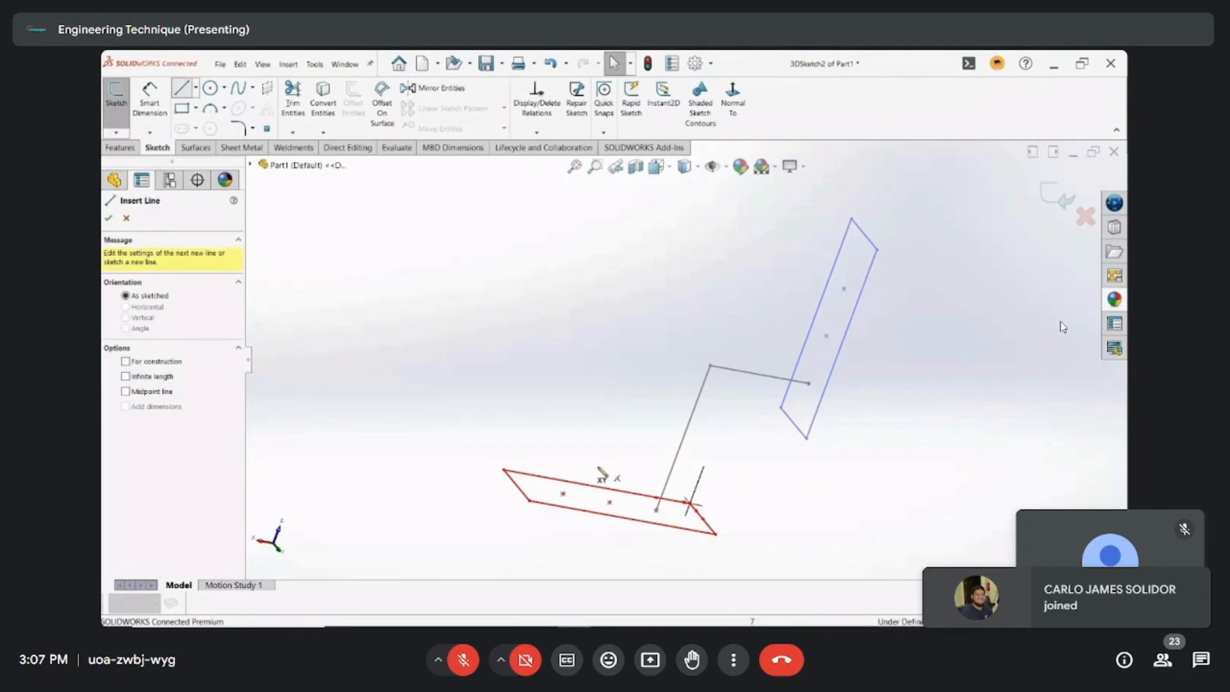
{"action": "left_click", "coordinate": [563, 497]}
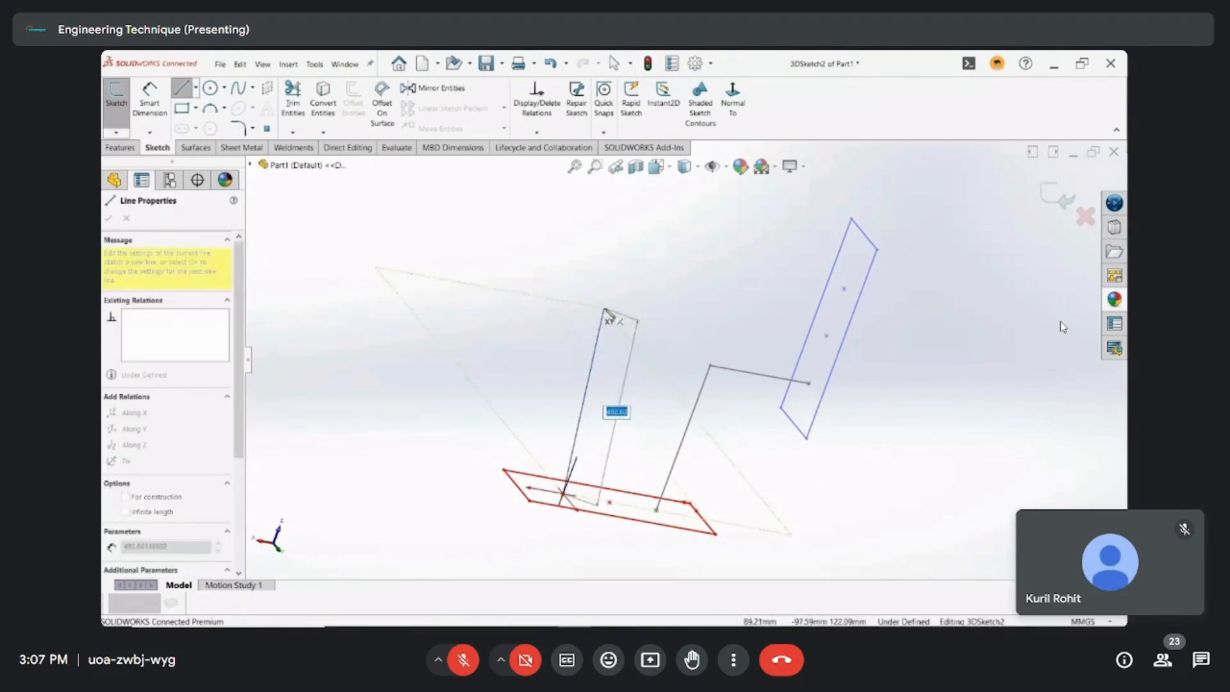
{"action": "mouse_move", "coordinate": [607, 312]}
{"action": "middle_mouse_down"}
{"action": "mouse_move", "coordinate": [672, 335]}
{"action": "mouse_move", "coordinate": [637, 357]}
{"action": "middle_mouse_up"}
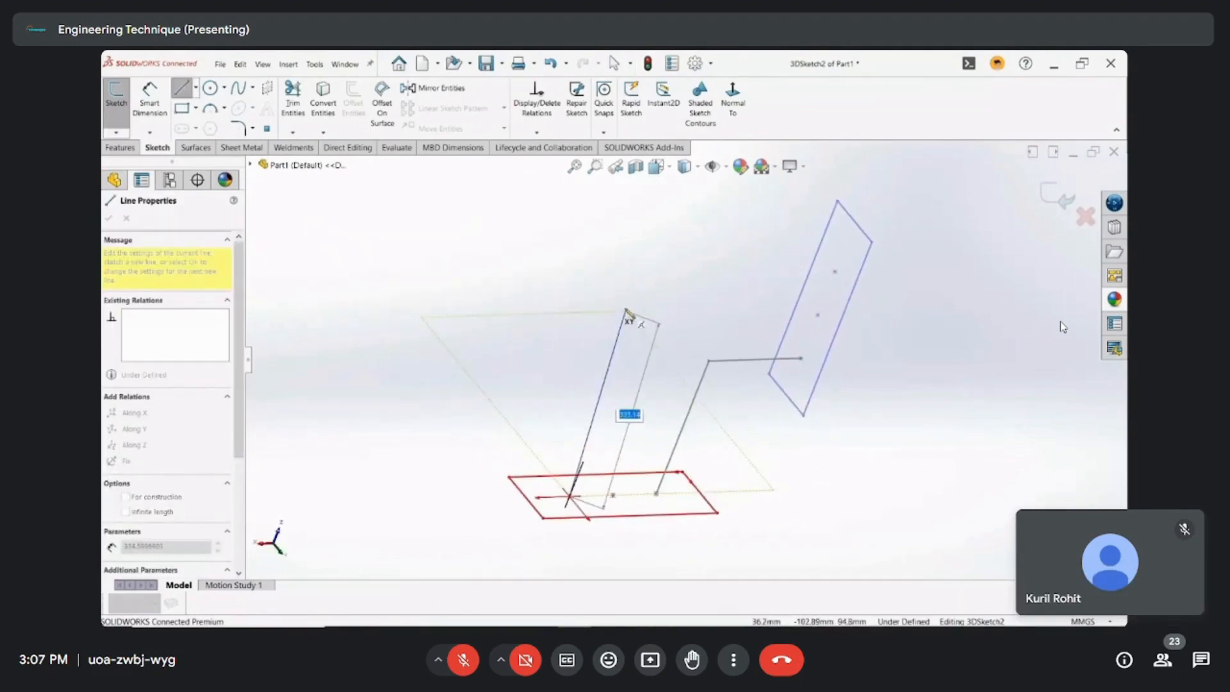
{"action": "key", "text": "Tab"}
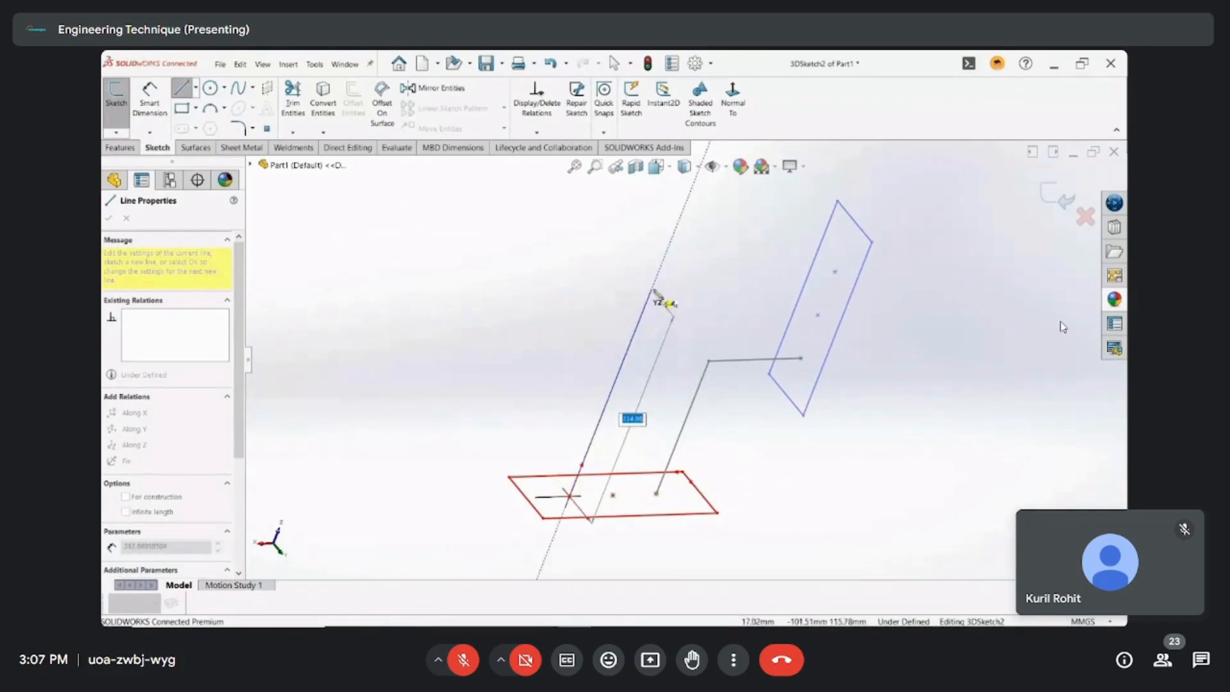
{"action": "left_click", "coordinate": [660, 264]}
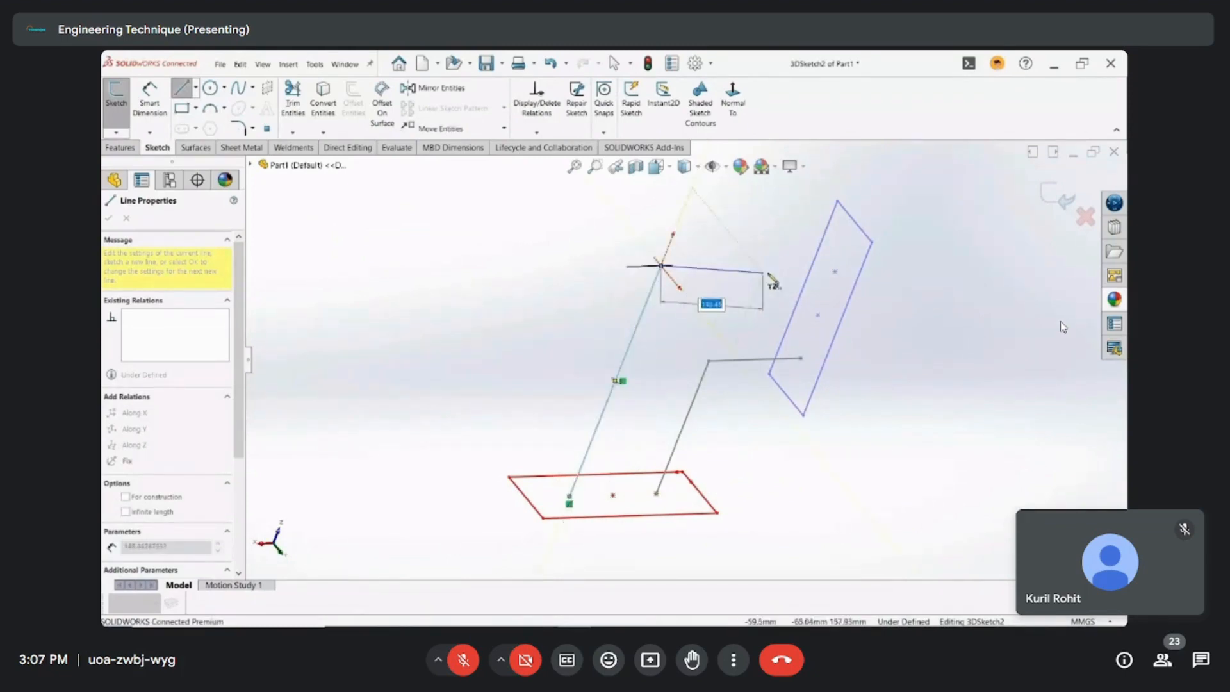
{"action": "mouse_move", "coordinate": [831, 271]}
{"action": "middle_mouse_down"}
{"action": "mouse_move", "coordinate": [805, 224]}
{"action": "mouse_move", "coordinate": [832, 272]}
{"action": "middle_mouse_up"}
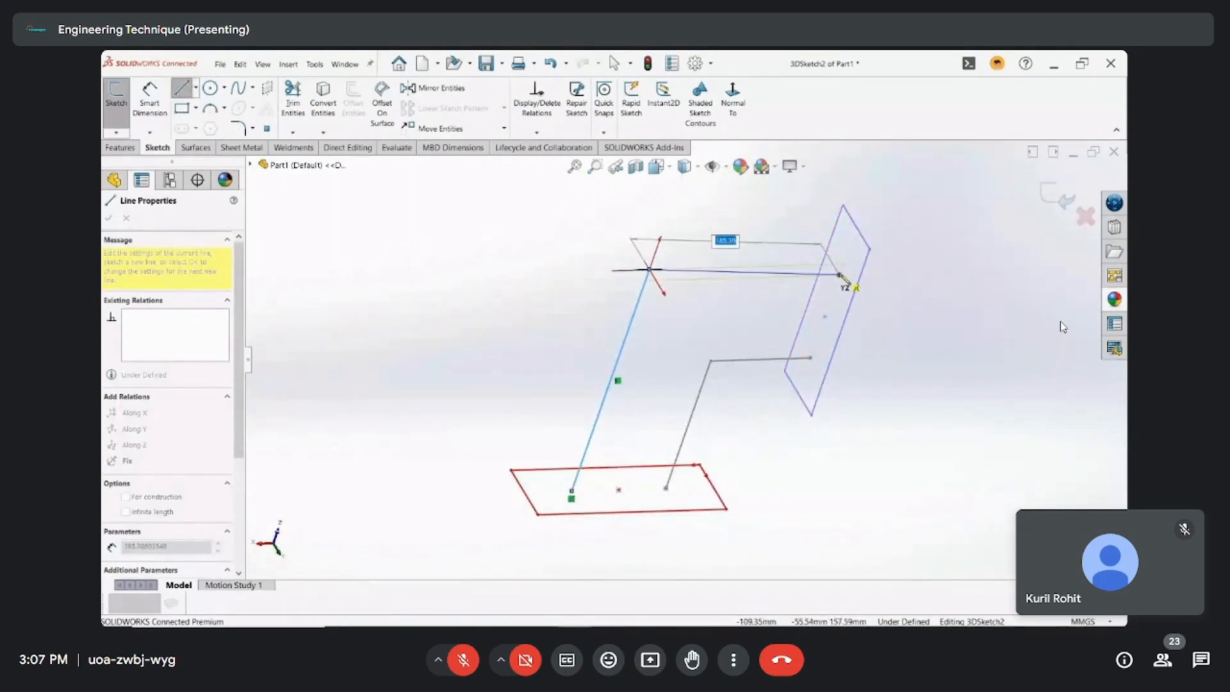
{"action": "left_click", "coordinate": [838, 274]}
{"action": "key", "text": "Escape"}
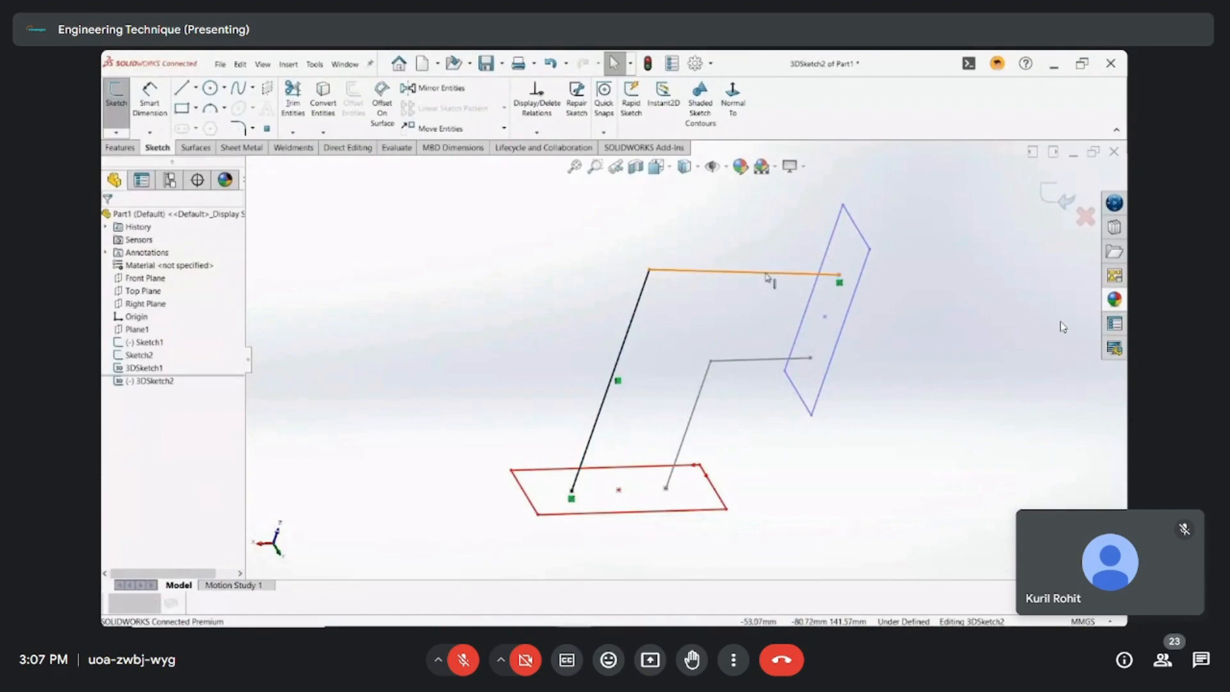
Step: Add an Along X relation to the outer path's line that ends at the blue rectangle
{"action": "left_click", "coordinate": [767, 276]}
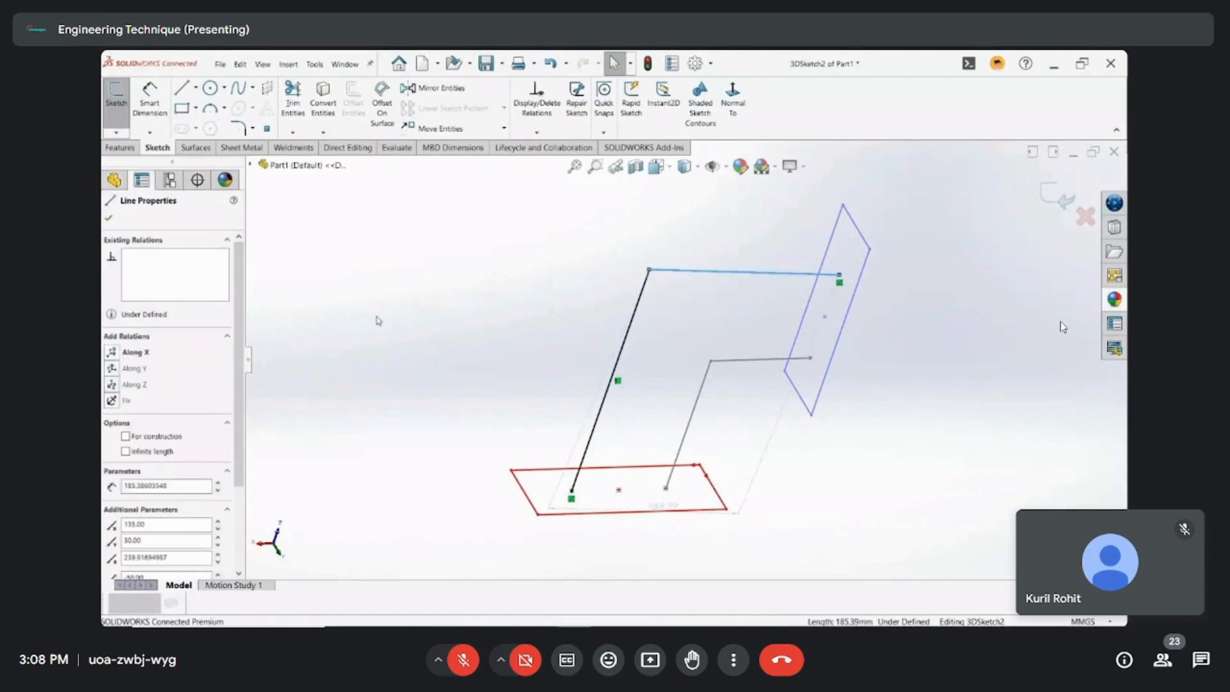
{"action": "left_click", "coordinate": [378, 320]}
{"action": "scroll", "coordinate": [697, 292], "scroll_direction": "up", "scroll_amount": 2}
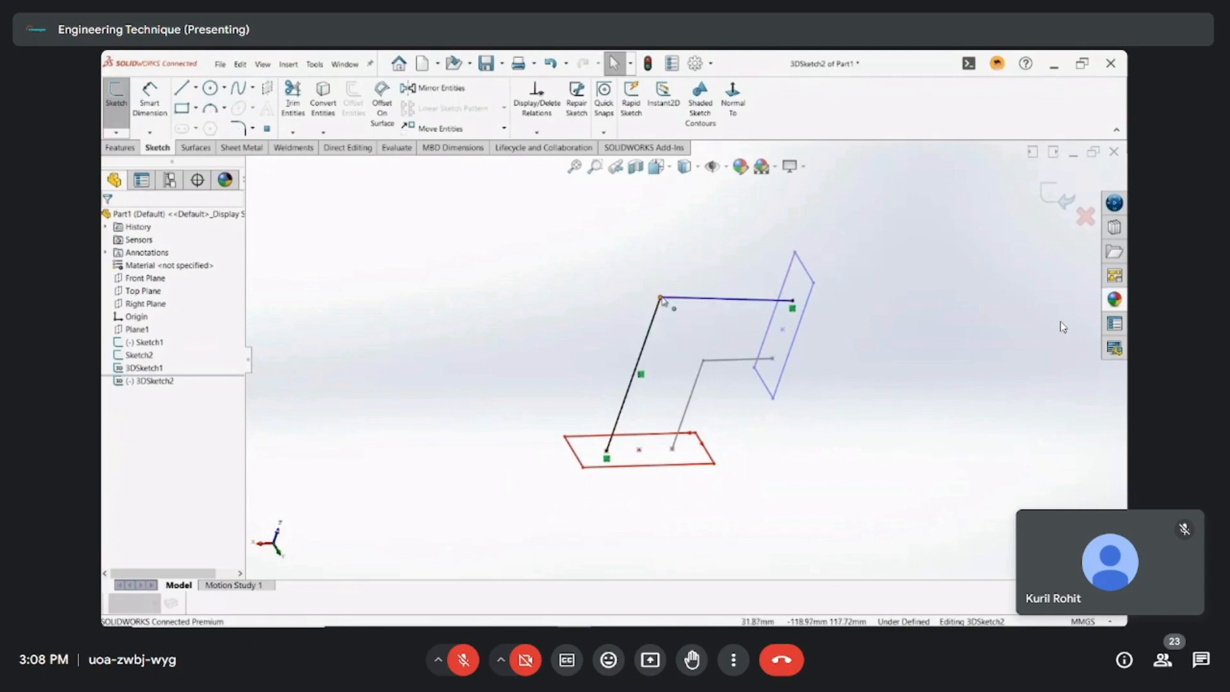
{"action": "left_click", "coordinate": [660, 299]}
{"action": "mouse_move", "coordinate": [663, 301]}
{"action": "middle_mouse_down"}
{"action": "mouse_move", "coordinate": [678, 302]}
{"action": "mouse_move", "coordinate": [661, 296]}
{"action": "middle_mouse_up"}
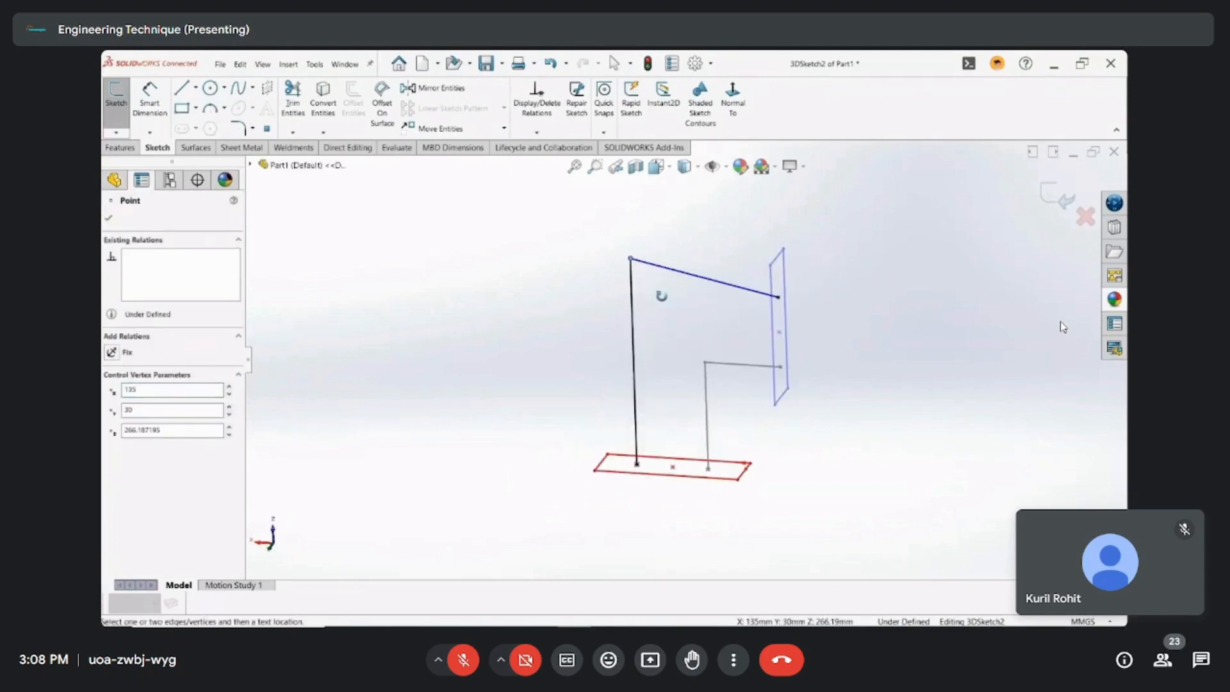
{"action": "left_click", "coordinate": [640, 359]}
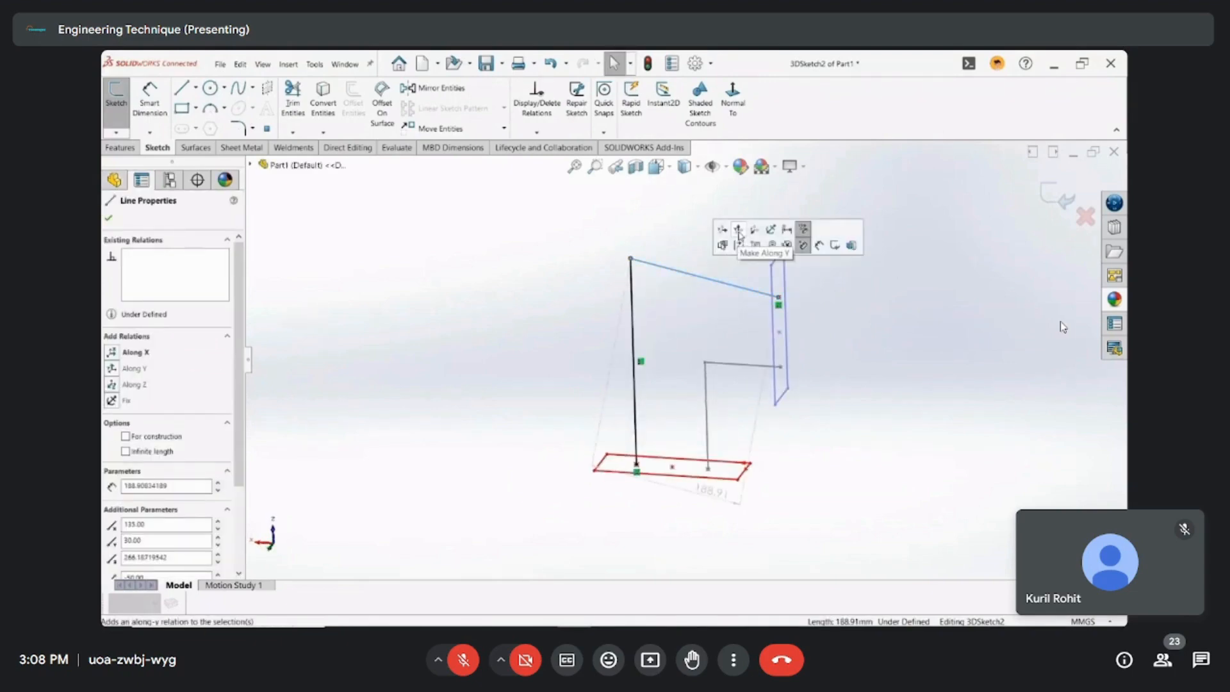
{"action": "left_click", "coordinate": [738, 231]}
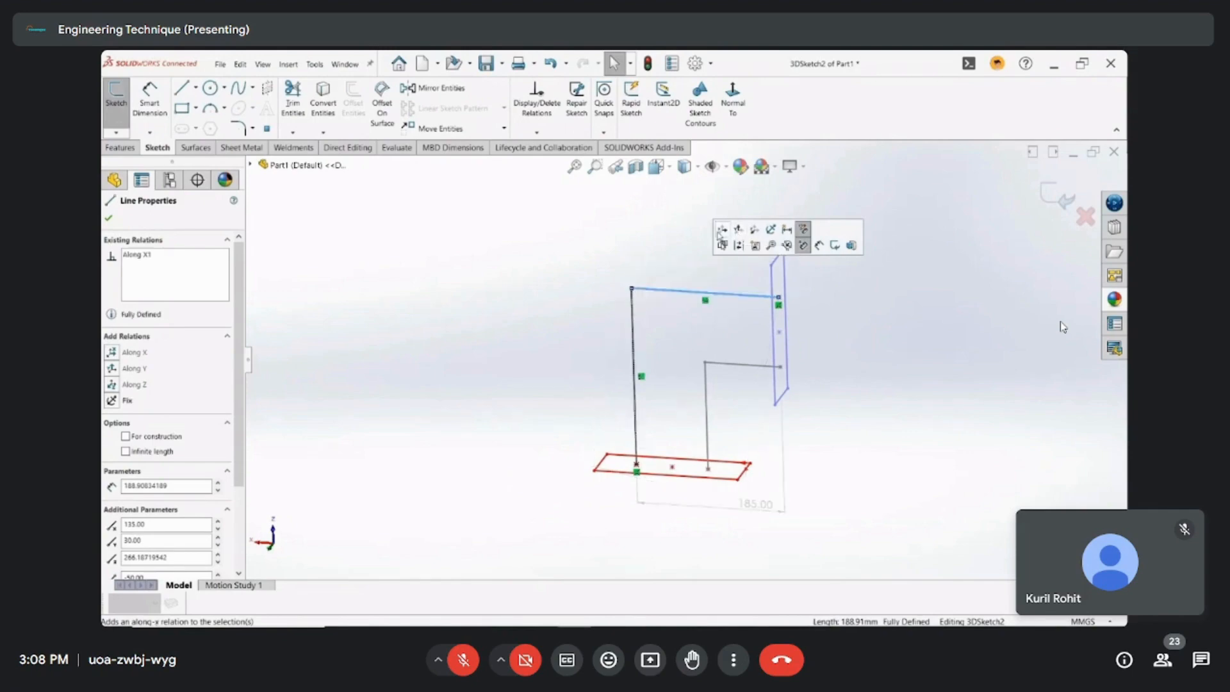
{"action": "key", "text": "Escape"}
{"action": "middle_click_drag", "start_coordinate": [717, 260], "coordinate": [708, 269]}
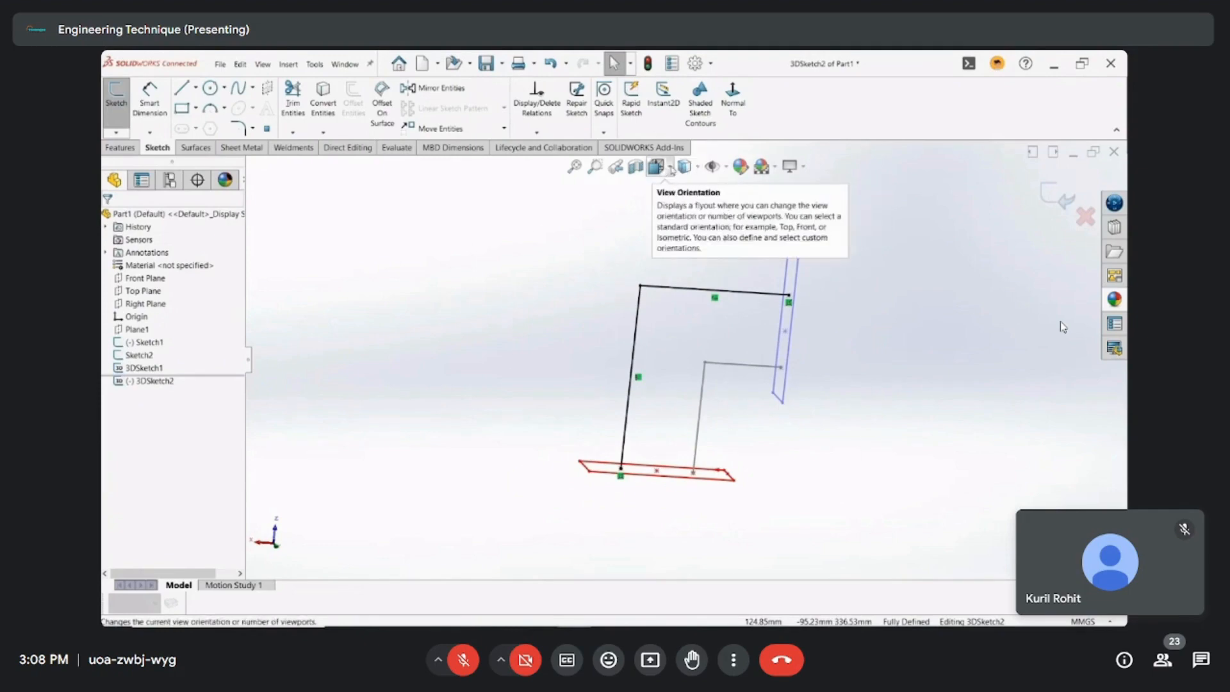
Step: Split the graphics area into four viewports and orient the trimetric one to show both rectangles and paths clearly
{"action": "left_click", "coordinate": [670, 170]}
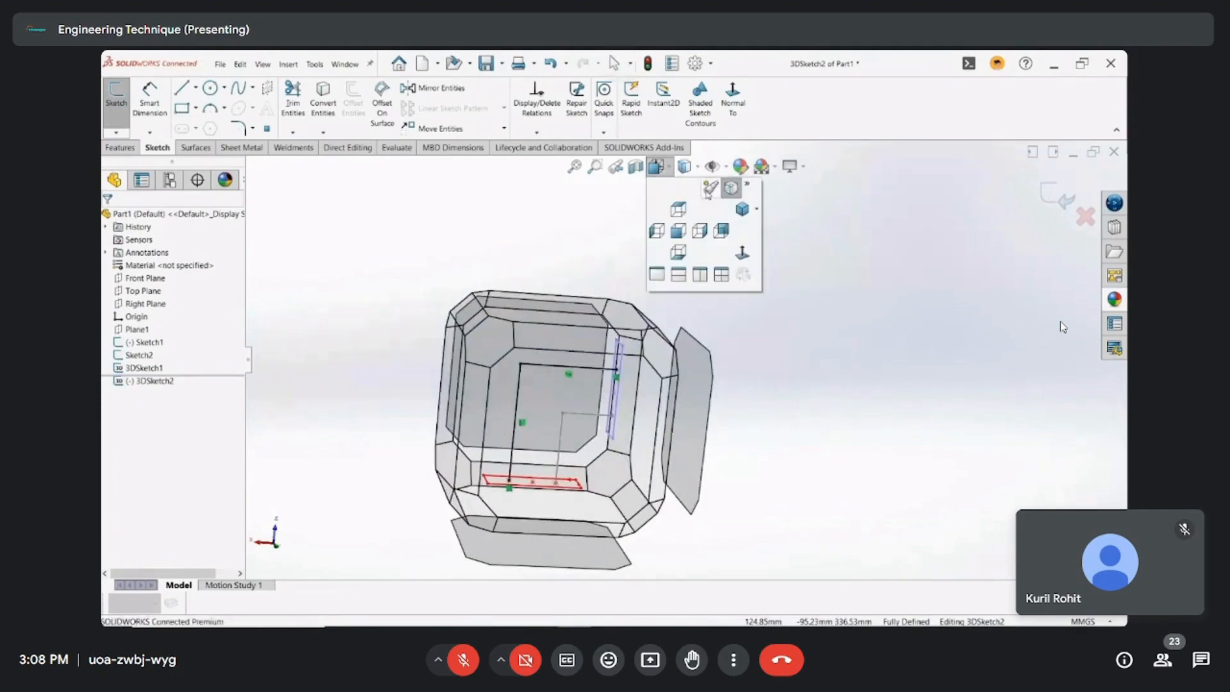
{"action": "left_click", "coordinate": [720, 274]}
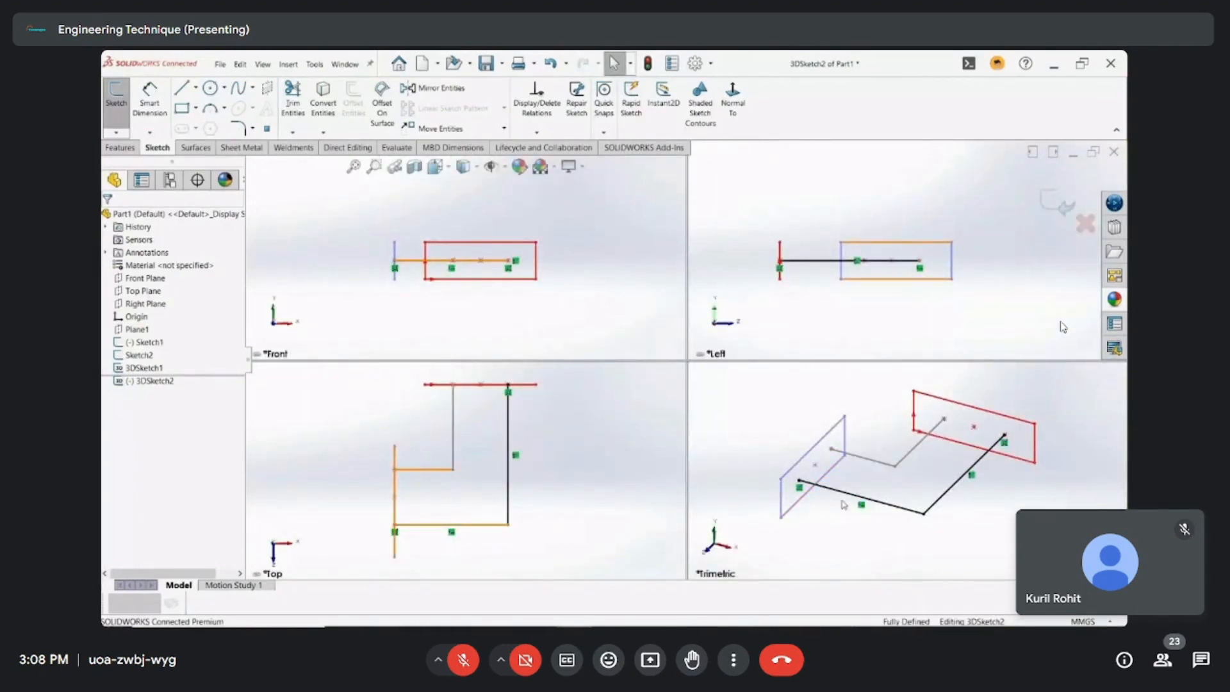
{"action": "middle_click_drag", "start_coordinate": [844, 505], "coordinate": [821, 463]}
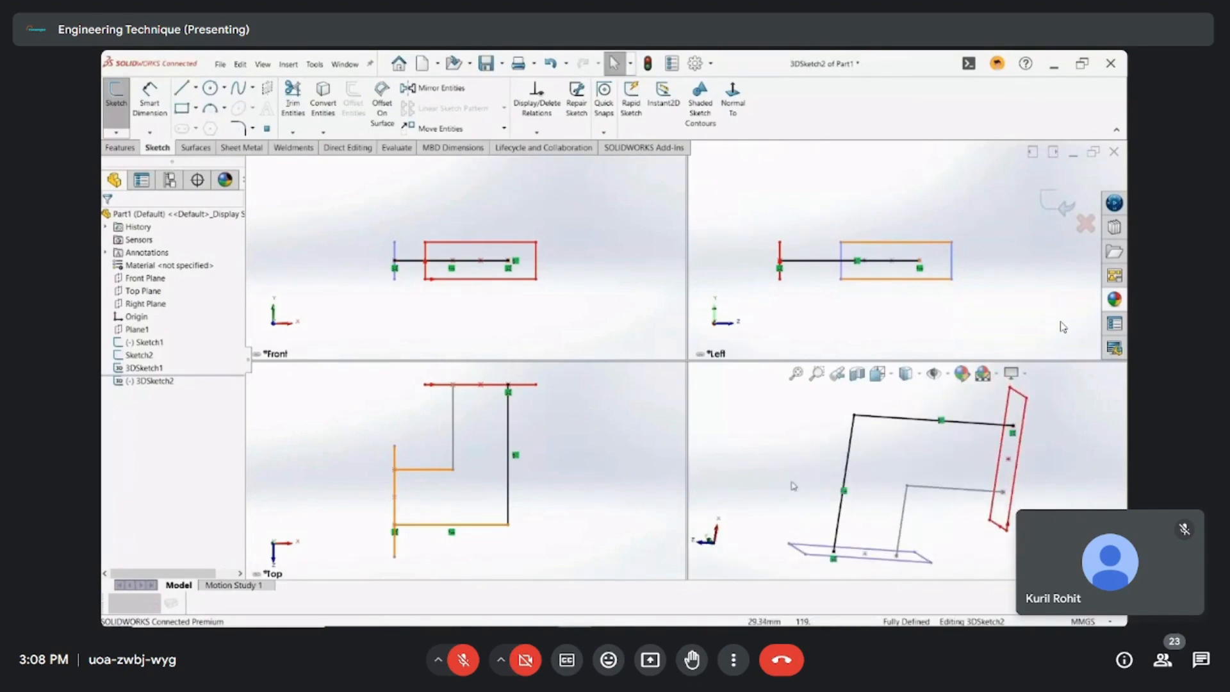
Step: Draw two connected lines in the YZ plane from the red rectangle's middle point to the blue rectangle's middle point
{"action": "left_click", "coordinate": [182, 88]}
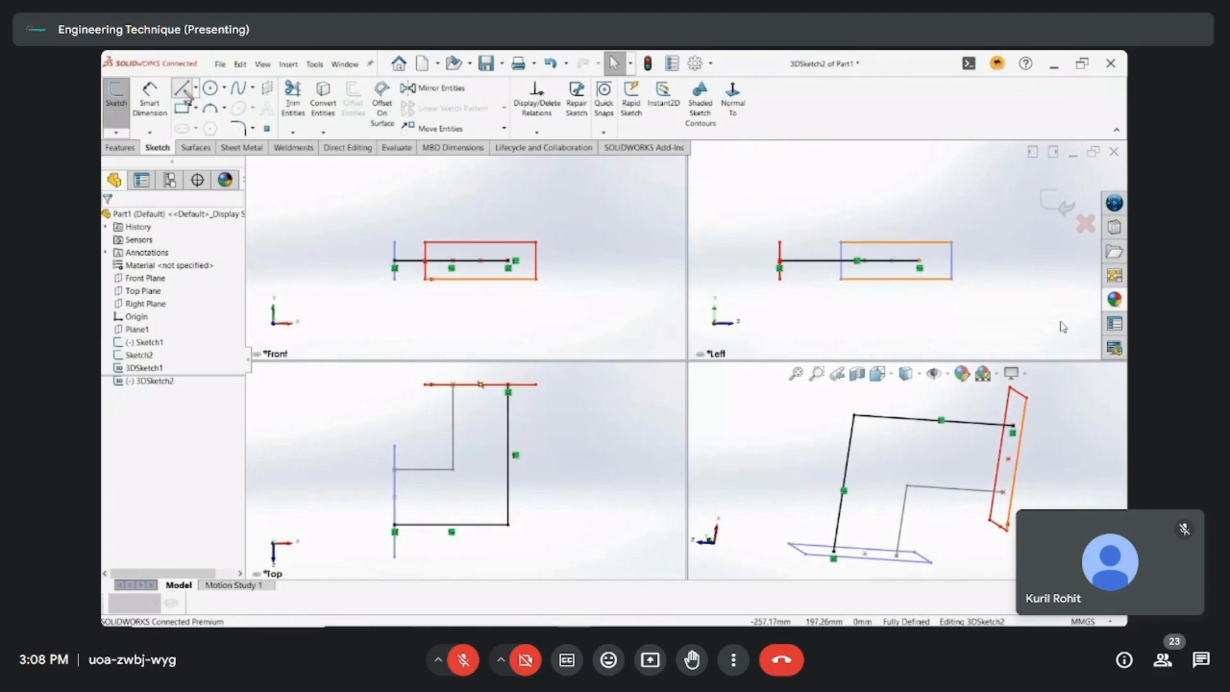
{"action": "left_click", "coordinate": [1009, 459]}
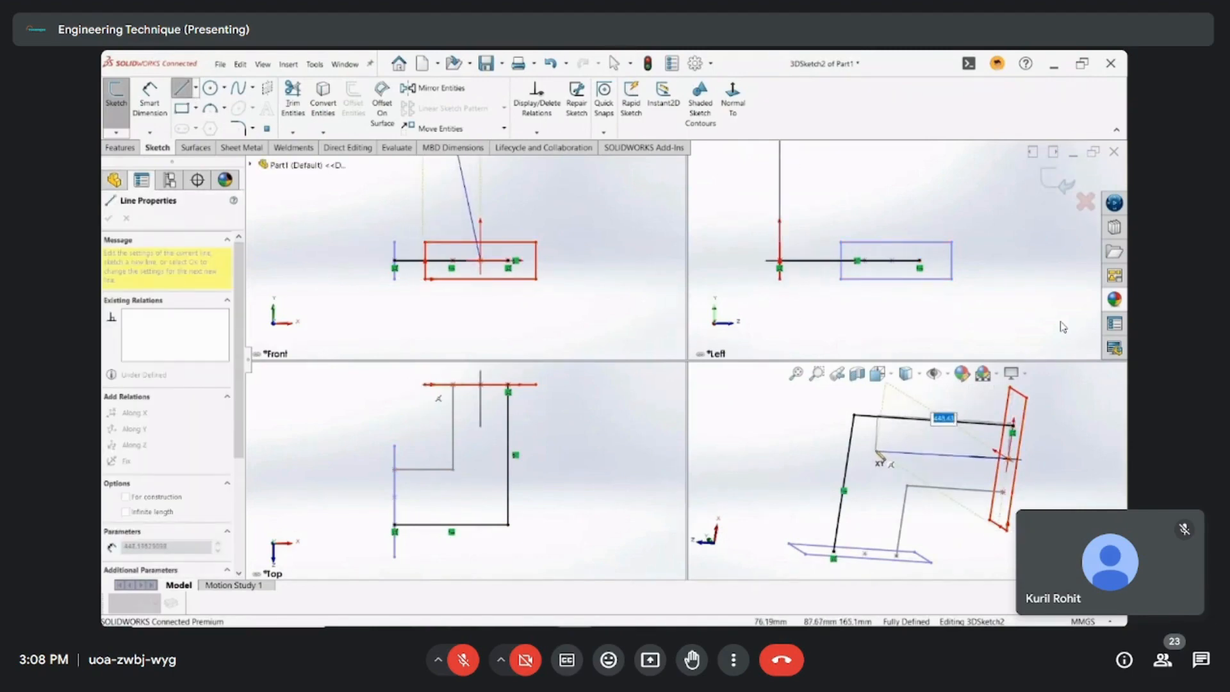
{"action": "key", "text": "Tab"}
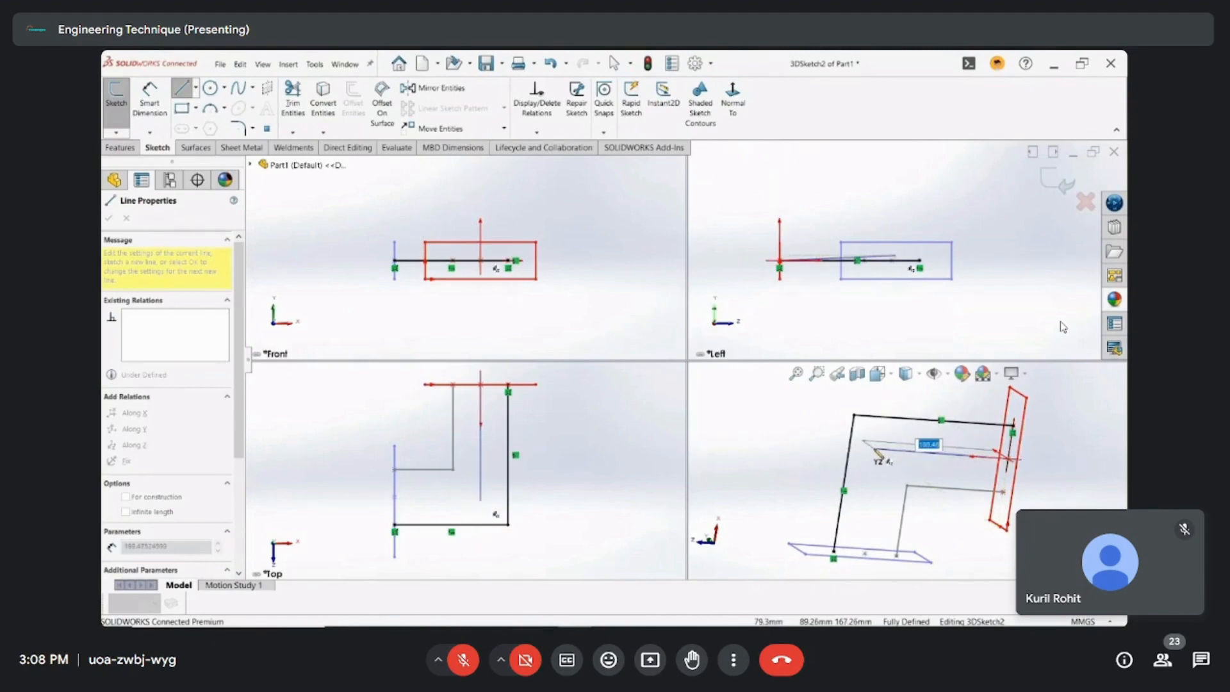
{"action": "left_click", "coordinate": [874, 450]}
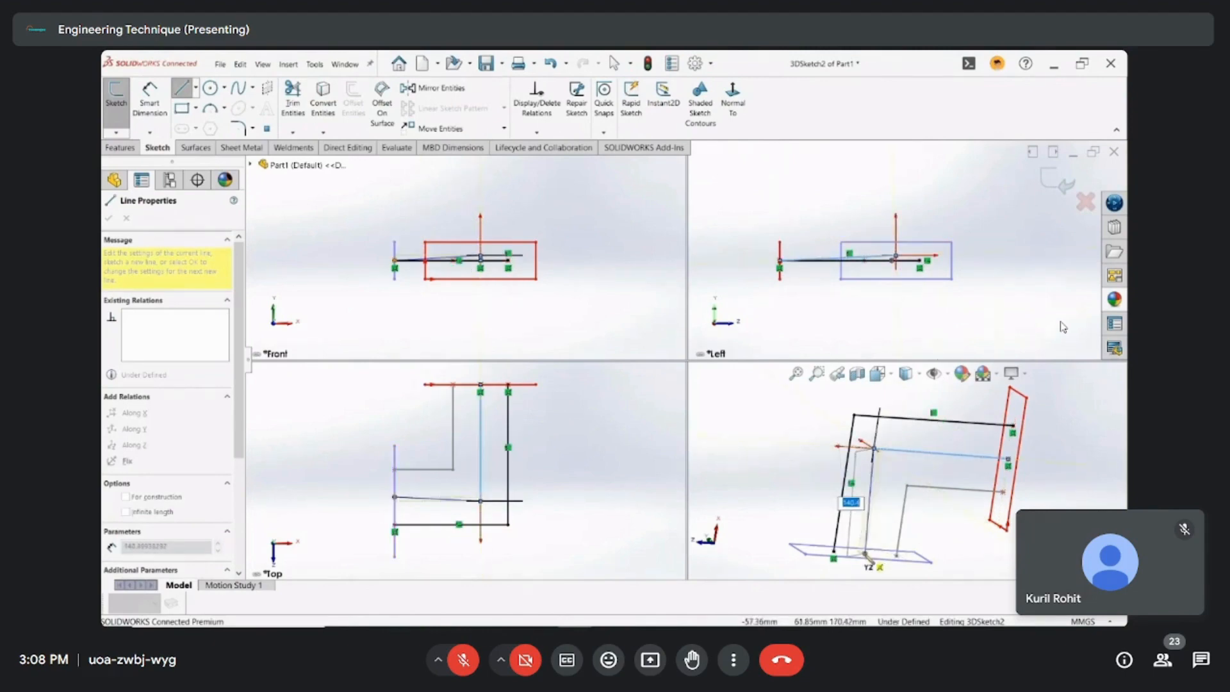
{"action": "left_click", "coordinate": [866, 559]}
{"action": "key", "text": "Escape"}
Step: Constrain the middle path's line at the blue rectangle along X and its line at the red rectangle along Z, then exit the sketch
{"action": "left_click", "coordinate": [920, 450]}
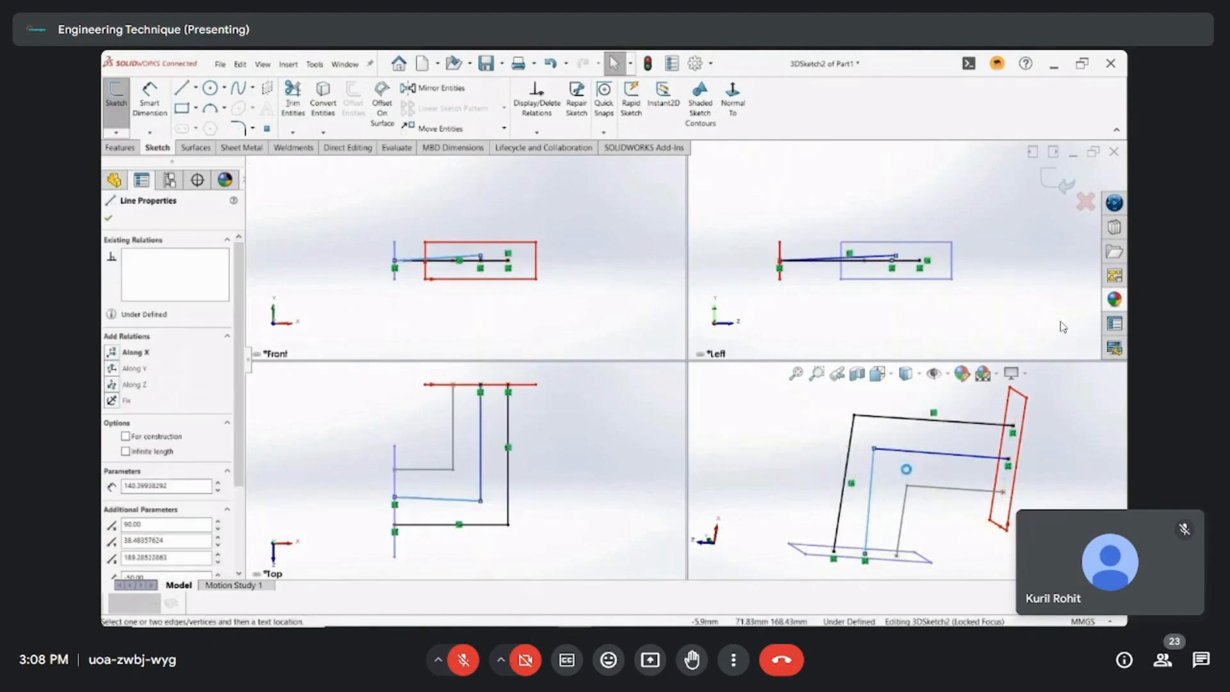
{"action": "left_click", "coordinate": [914, 467]}
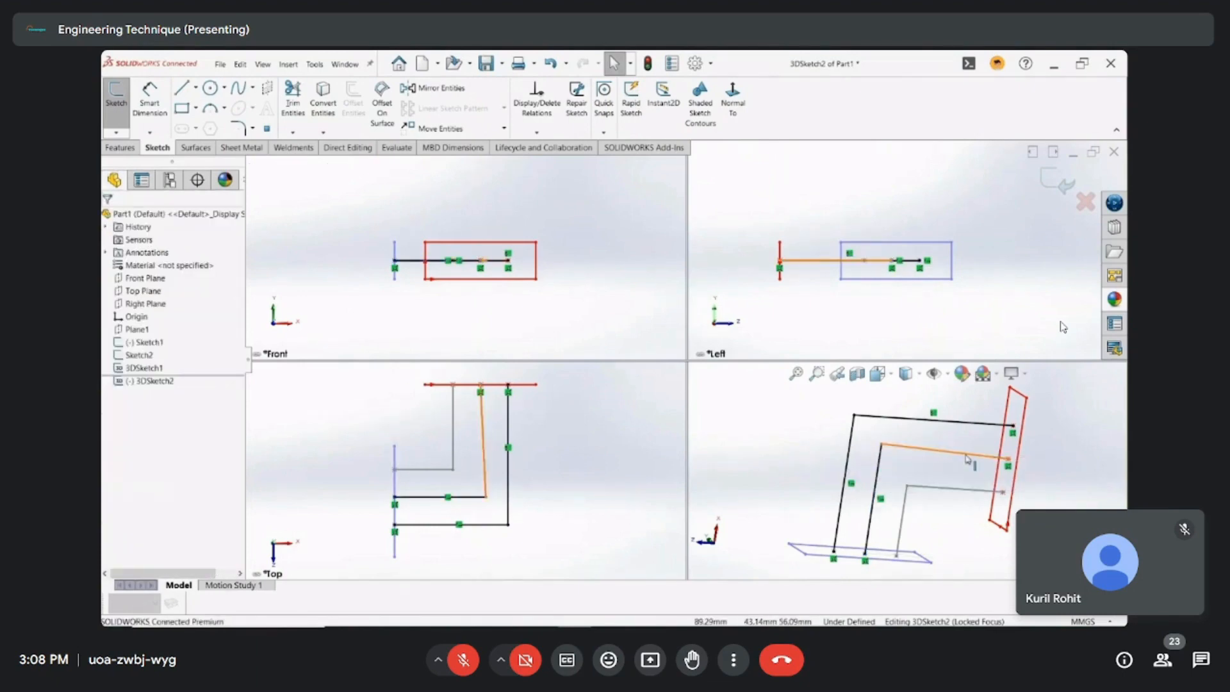
{"action": "left_click", "coordinate": [946, 452]}
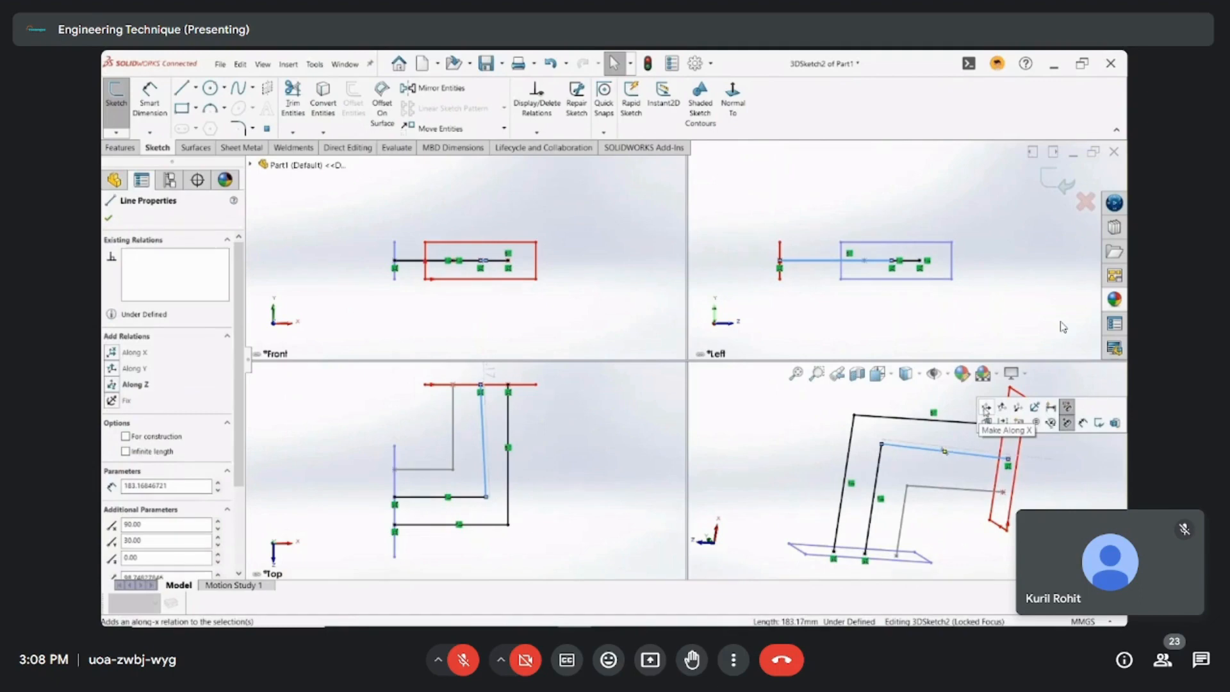
{"action": "left_click", "coordinate": [1018, 408]}
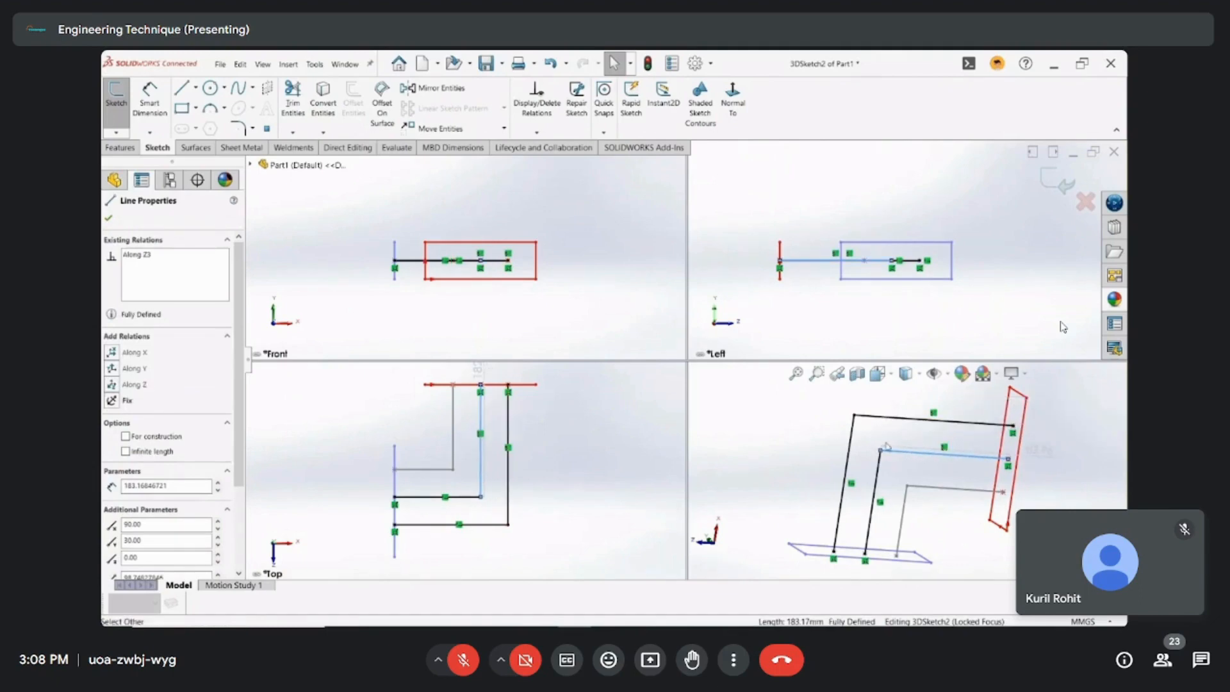
{"action": "middle_click_drag", "start_coordinate": [923, 447], "coordinate": [1006, 477]}
{"action": "left_click", "coordinate": [960, 461]}
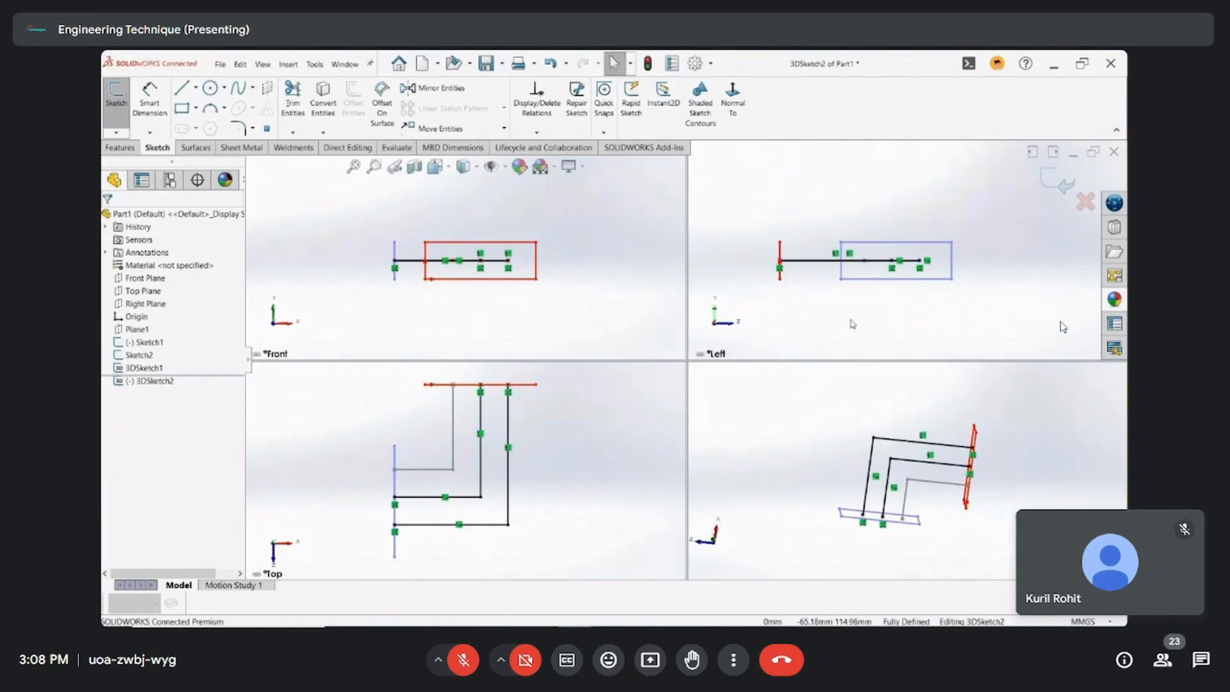
{"action": "left_click", "coordinate": [851, 323]}
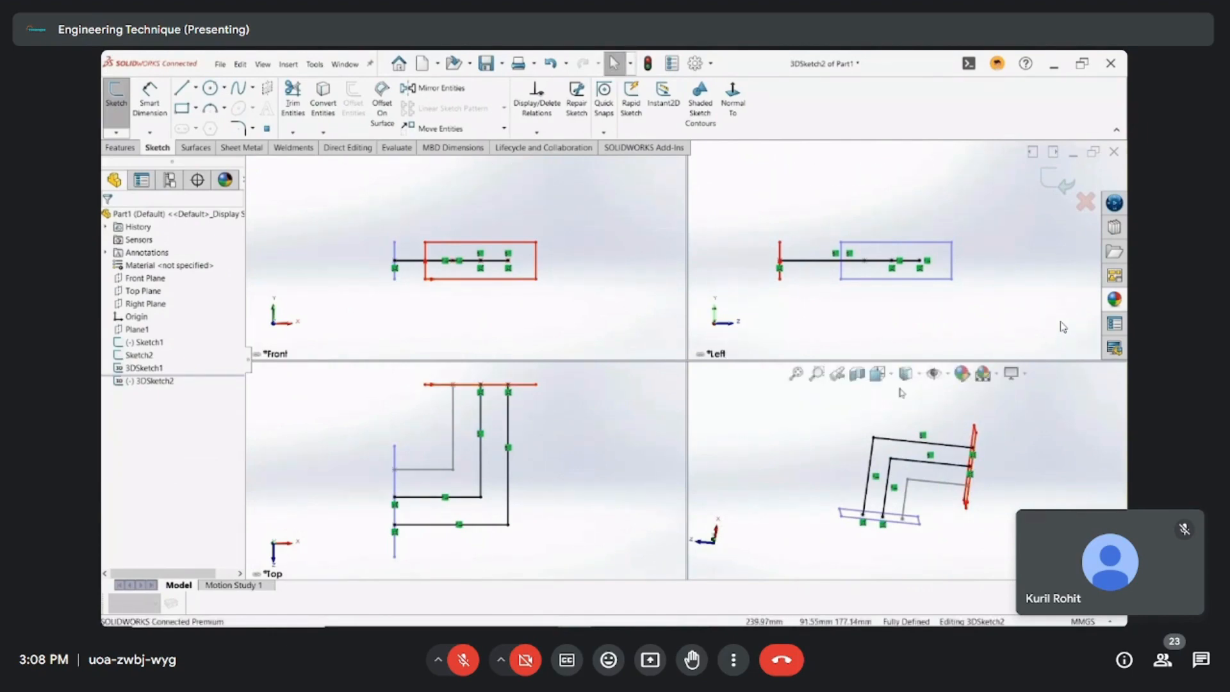
{"action": "left_click", "coordinate": [116, 133]}
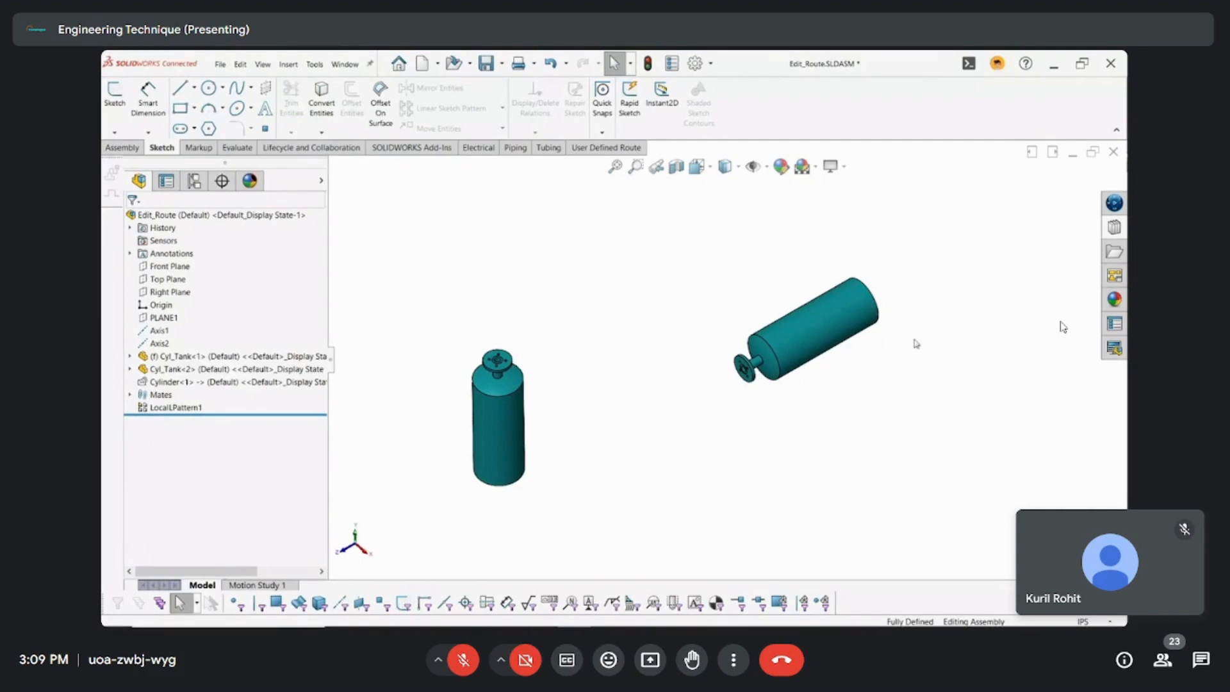
Step: In the Edit_Route assembly, check the Design Library's folder location in the folder chooser and cancel without adding one
{"action": "left_click", "coordinate": [1114, 228]}
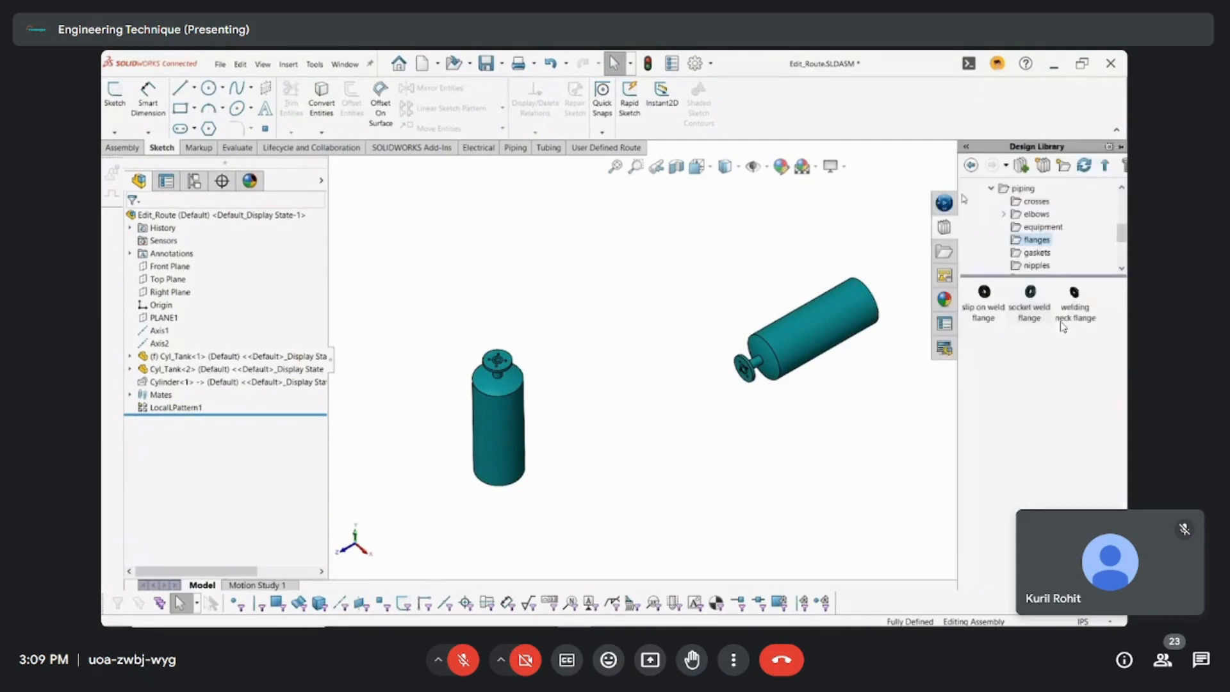
{"action": "scroll", "coordinate": [996, 208], "scroll_direction": "up", "scroll_amount": 1}
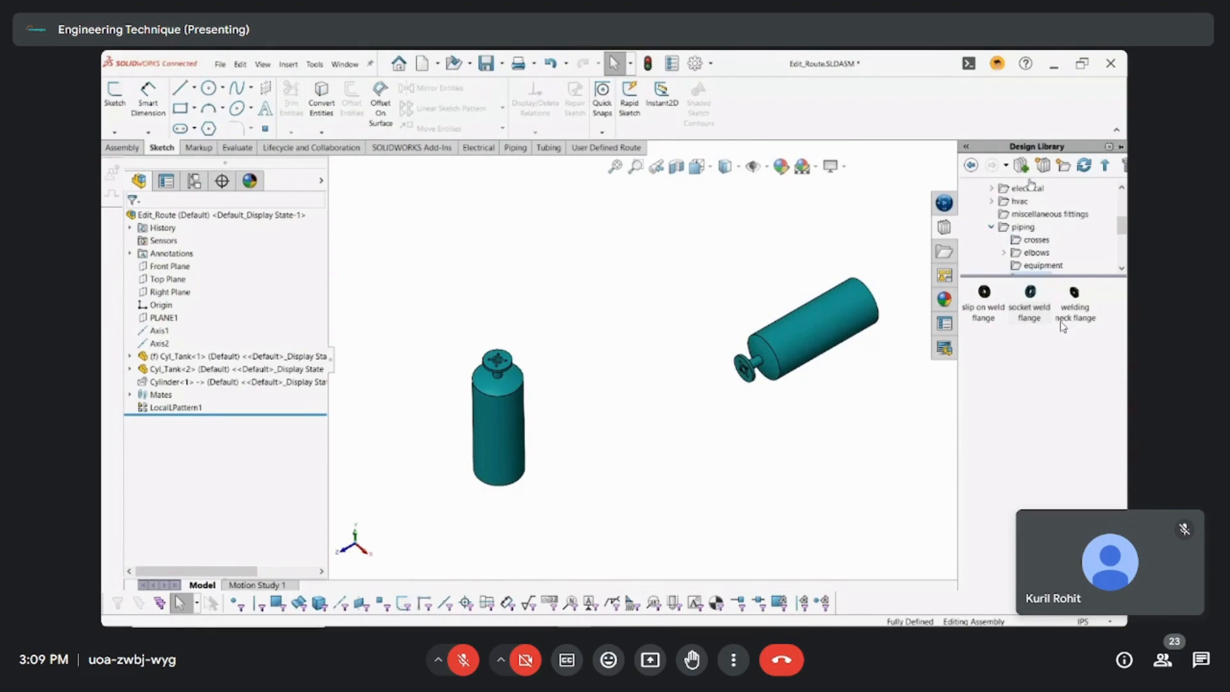
{"action": "left_click", "coordinate": [1063, 166]}
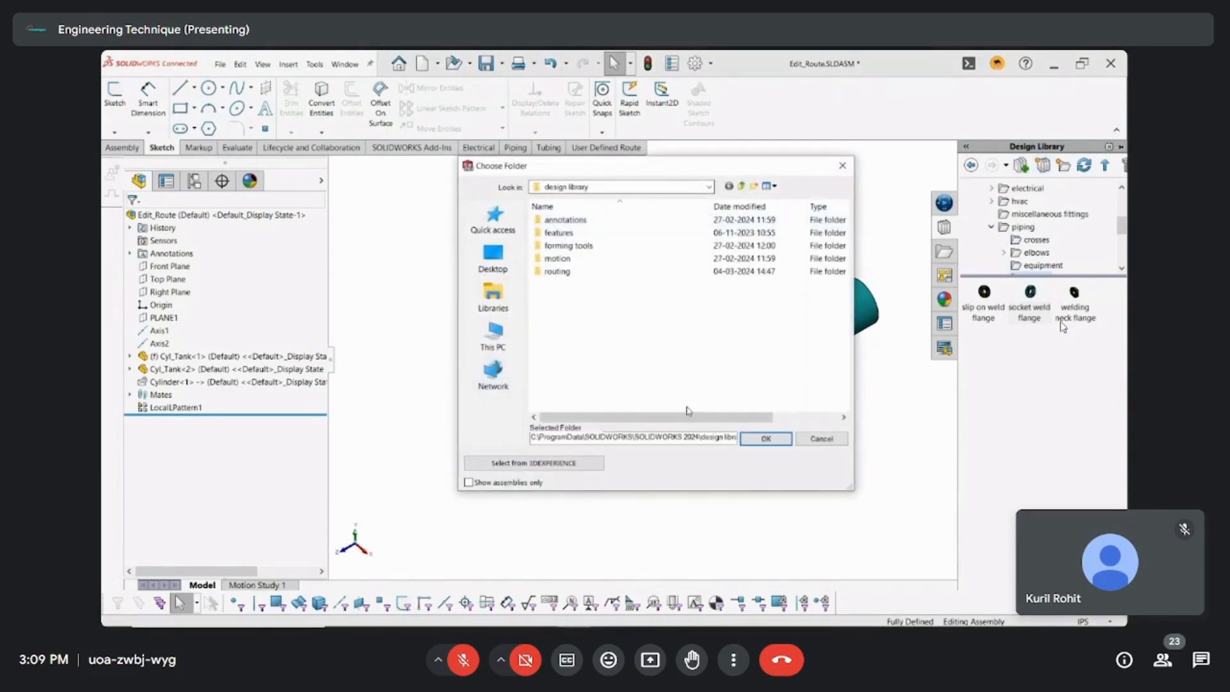
{"action": "left_click", "coordinate": [844, 440]}
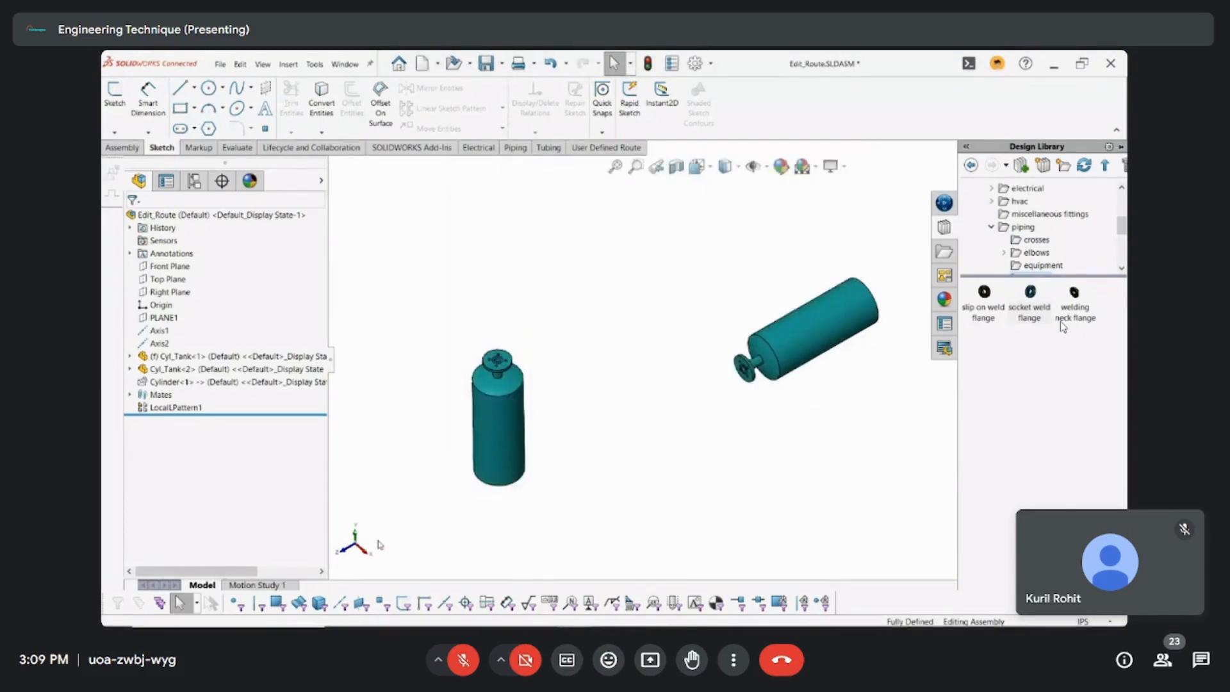
Step: Switch to File Explorer, locate the design library folder under C:\ProgramData\SOLIDWORKS\SOLIDWORKS 2024, and return to the Edit_Route assembly
{"action": "key", "text": "super"}
{"action": "type", "text": "file"}
{"action": "left_click", "coordinate": [362, 288]}
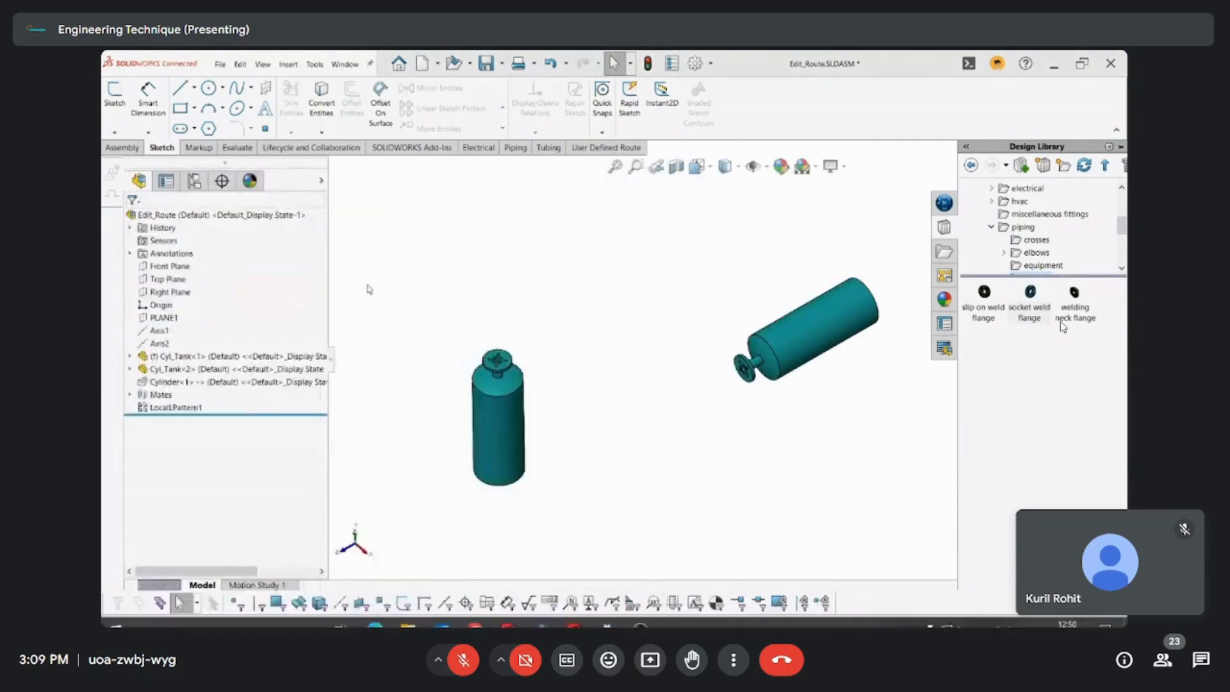
{"action": "left_click", "coordinate": [142, 455]}
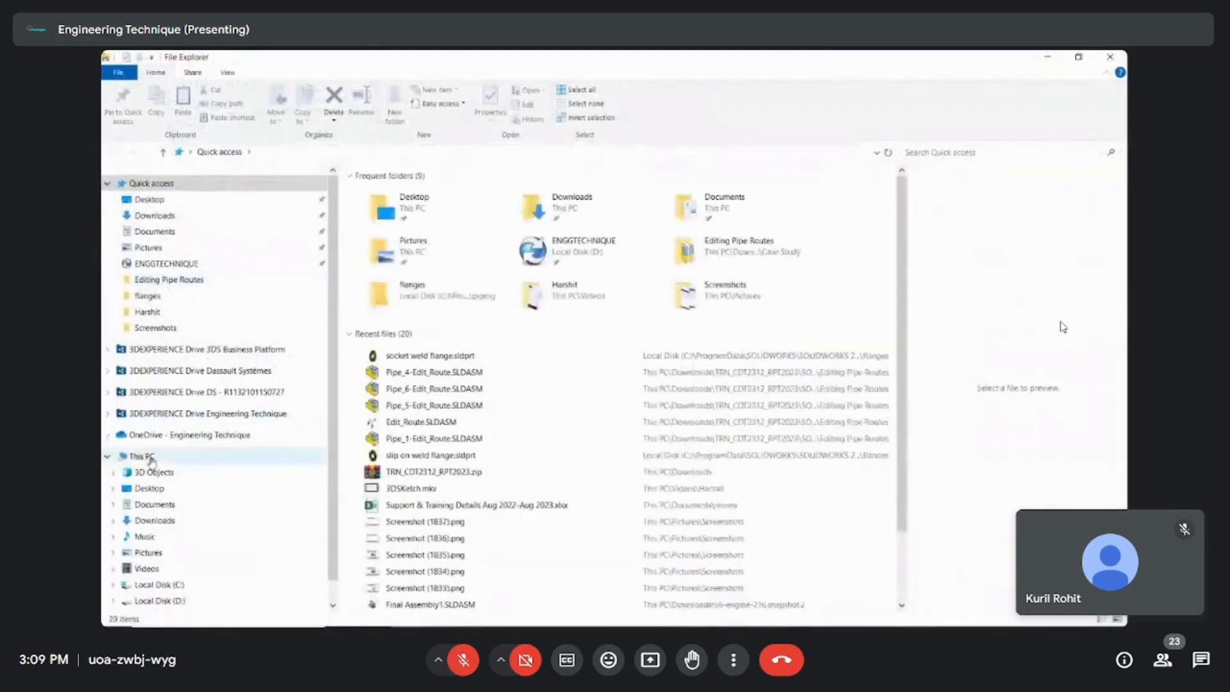
{"action": "double_click", "coordinate": [420, 328]}
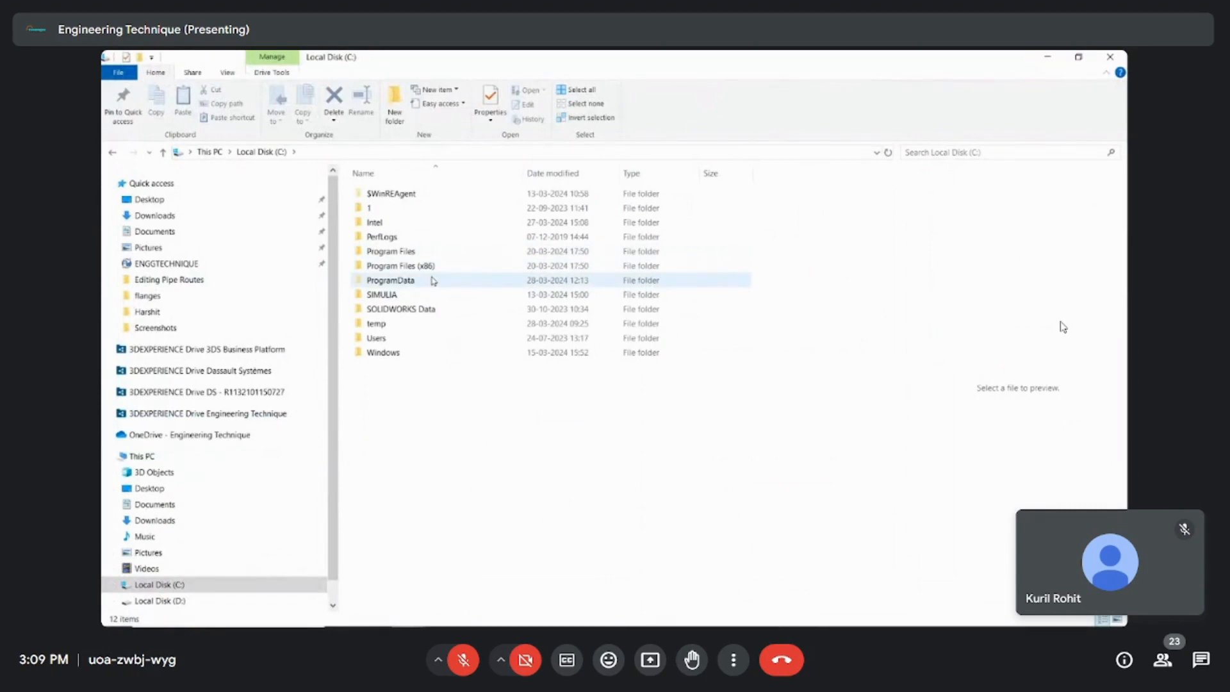
{"action": "double_click", "coordinate": [433, 280]}
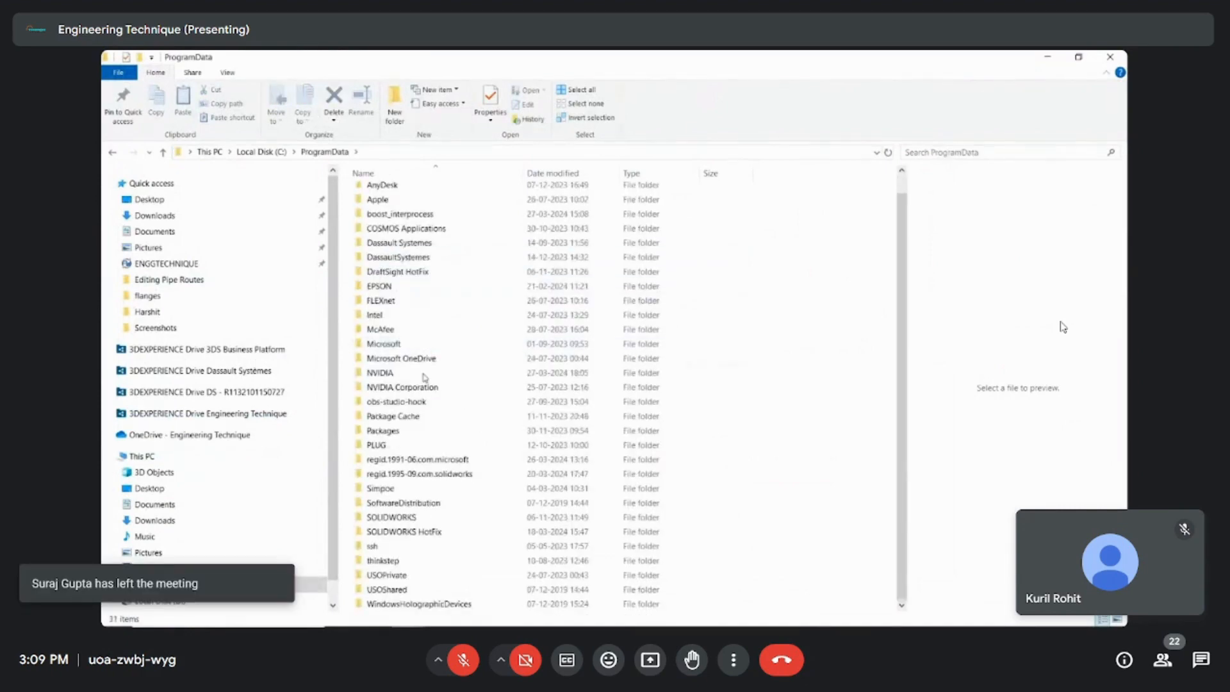
{"action": "left_click", "coordinate": [472, 517]}
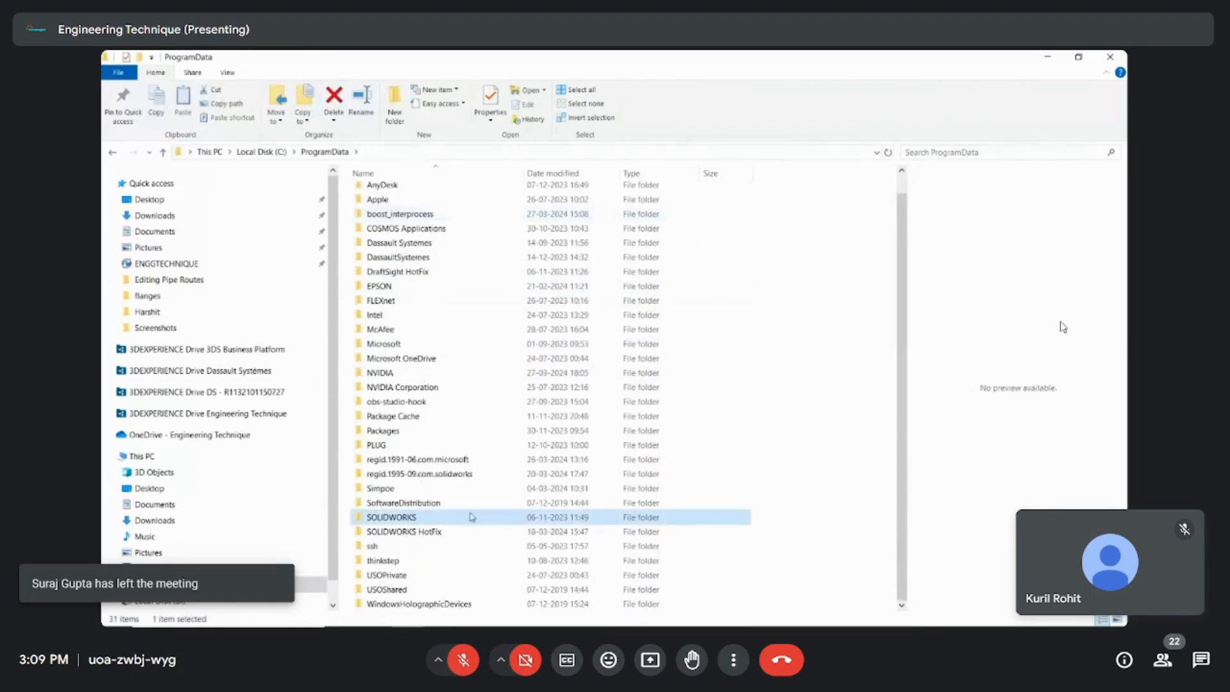
{"action": "double_click", "coordinate": [465, 517]}
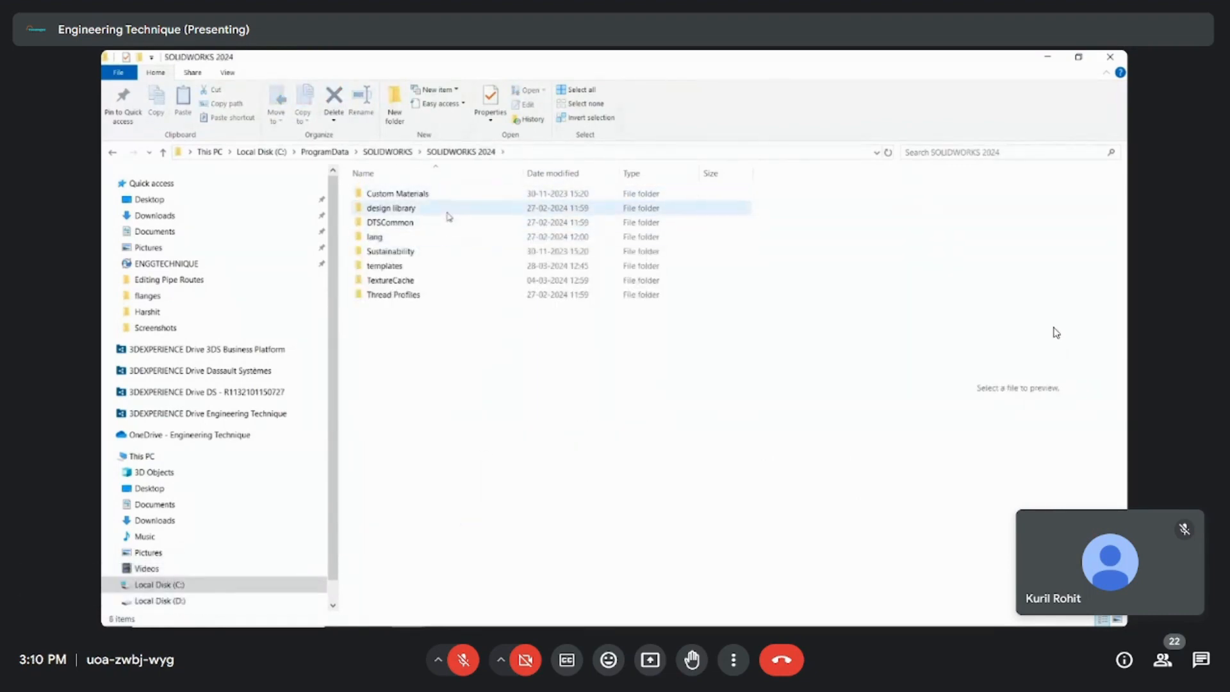
{"action": "left_click", "coordinate": [447, 212]}
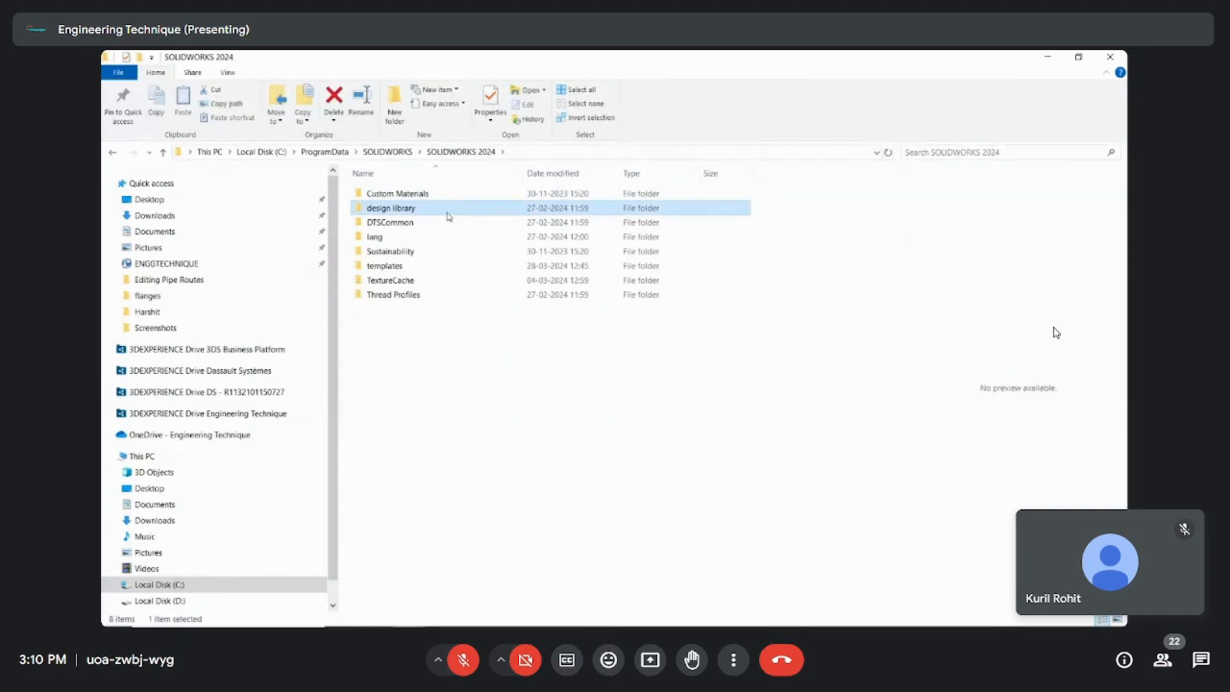
{"action": "left_click", "coordinate": [1041, 56]}
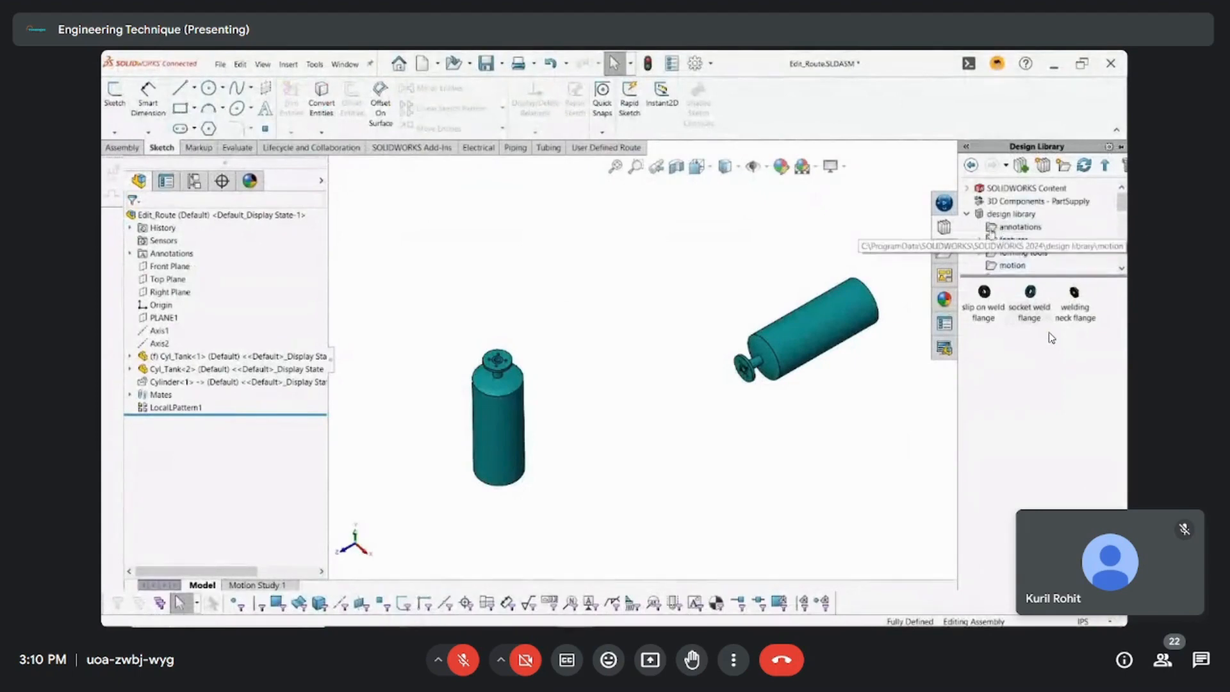
Step: Place a socket weld flange from the design library's routing/piping/flanges folder on the nozzle of the horizontal tank
{"action": "double_click", "coordinate": [1010, 214]}
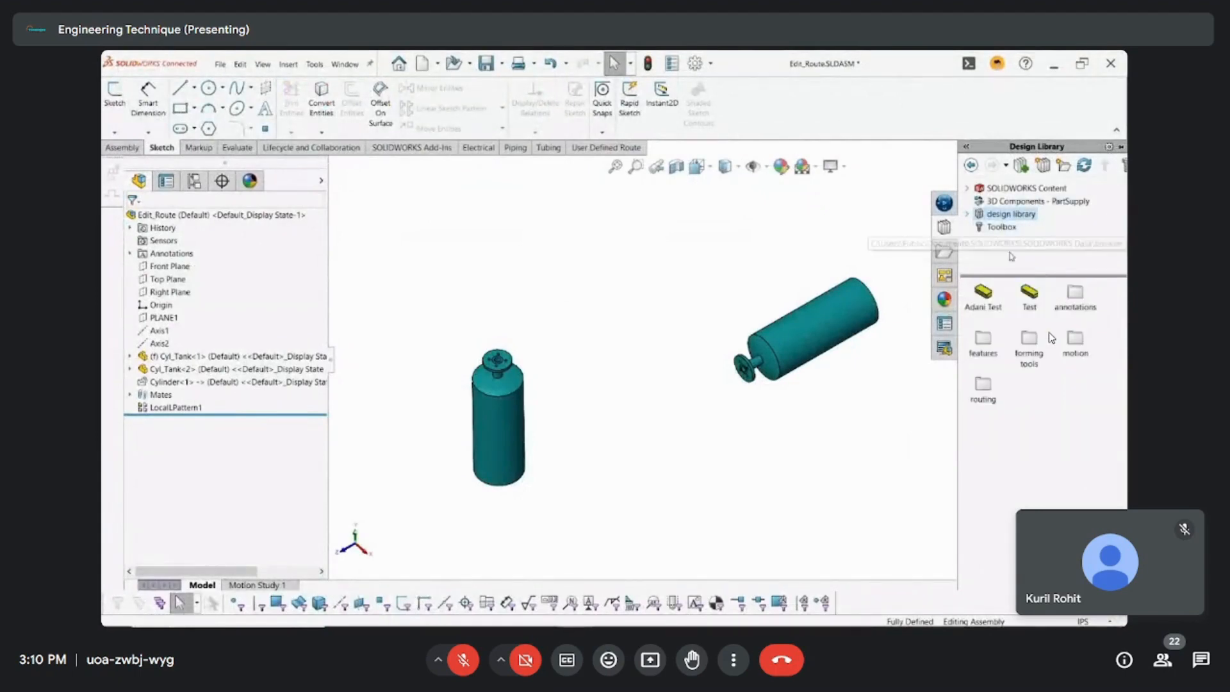
{"action": "double_click", "coordinate": [1012, 216]}
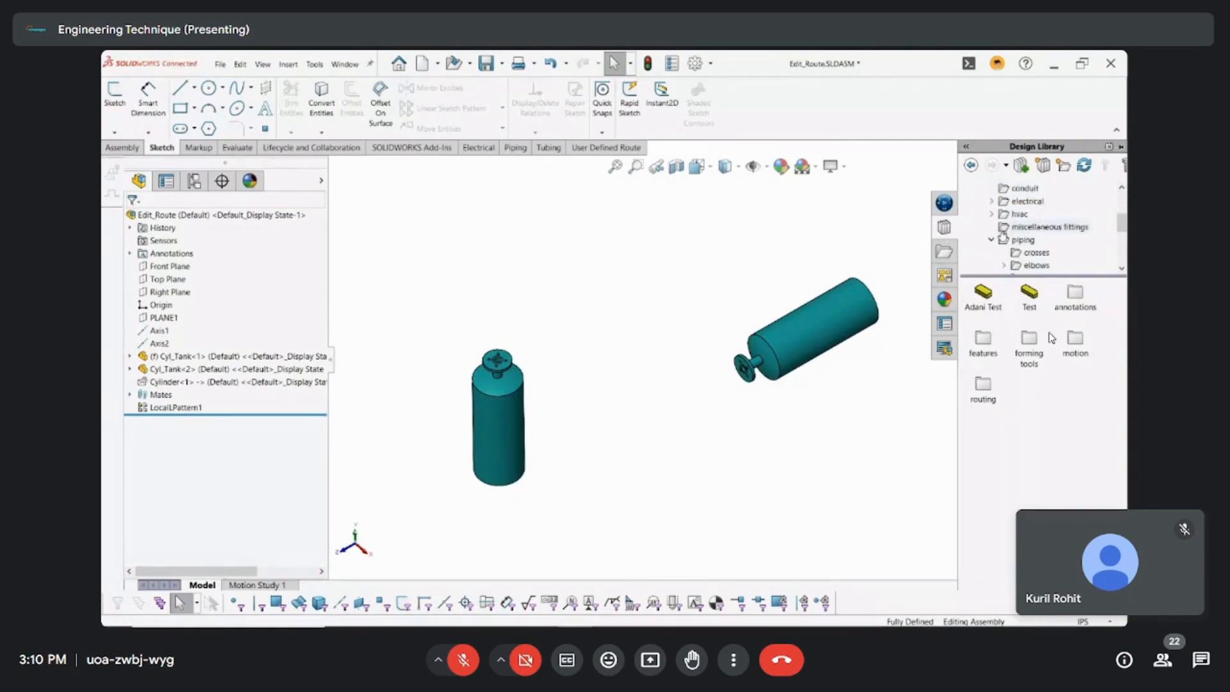
{"action": "double_click", "coordinate": [1006, 254]}
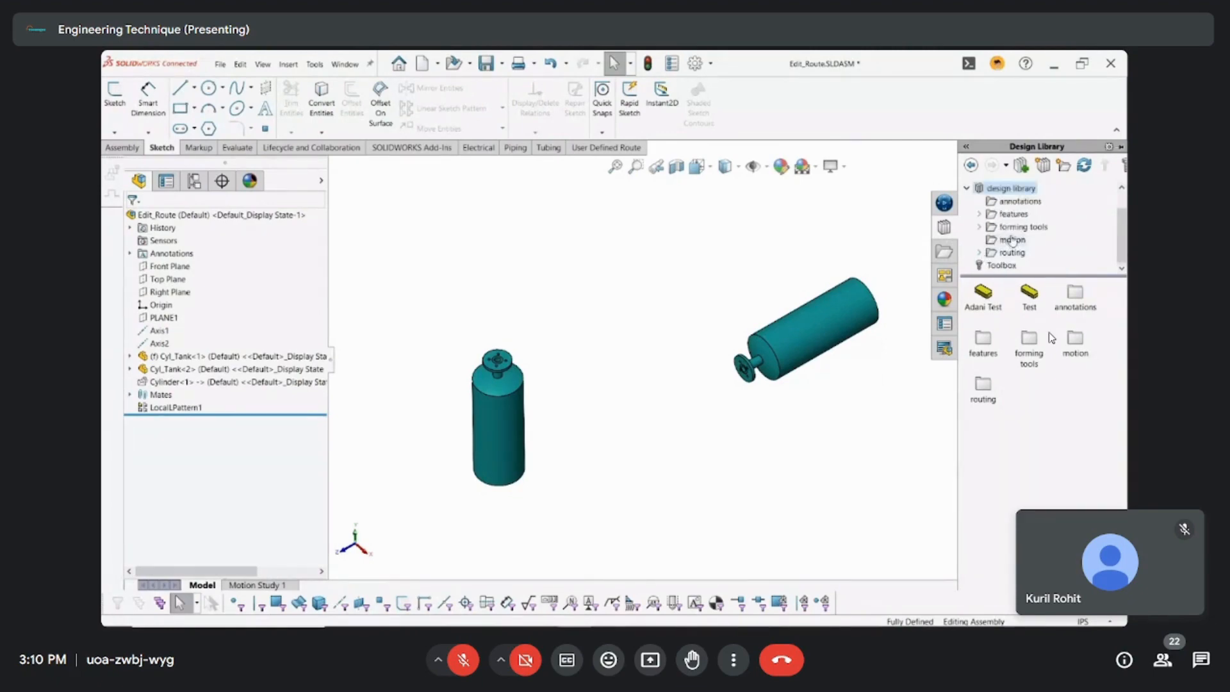
{"action": "double_click", "coordinate": [1005, 254]}
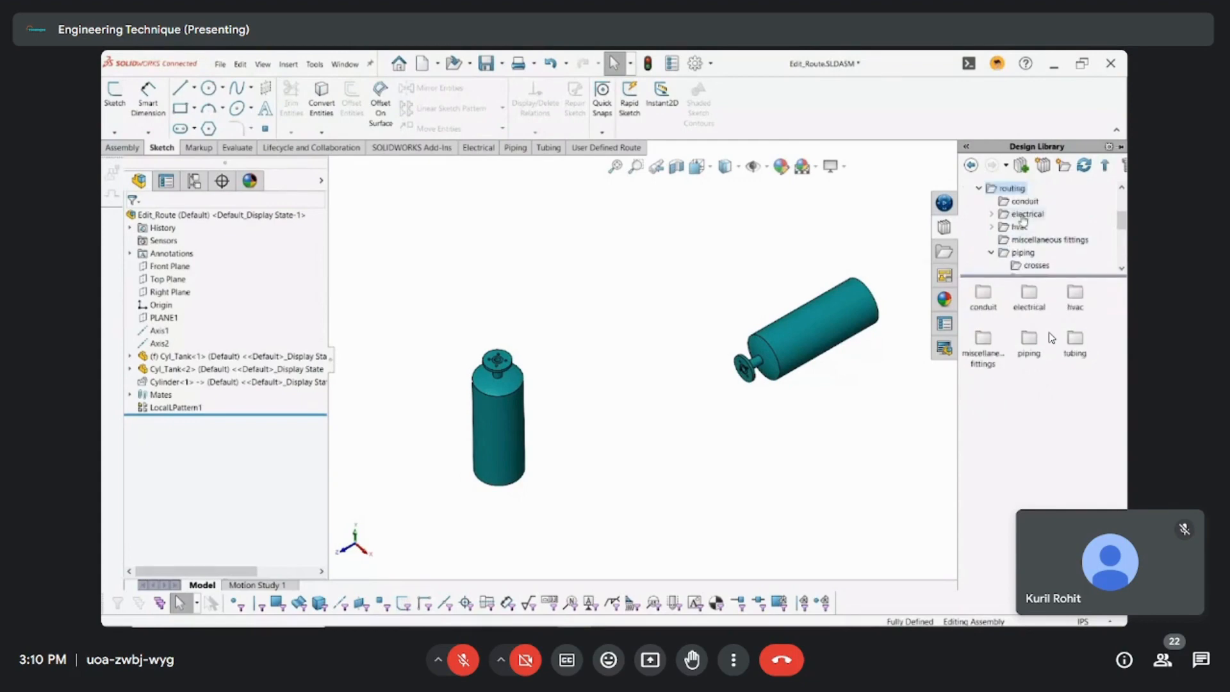
{"action": "left_click", "coordinate": [1024, 254]}
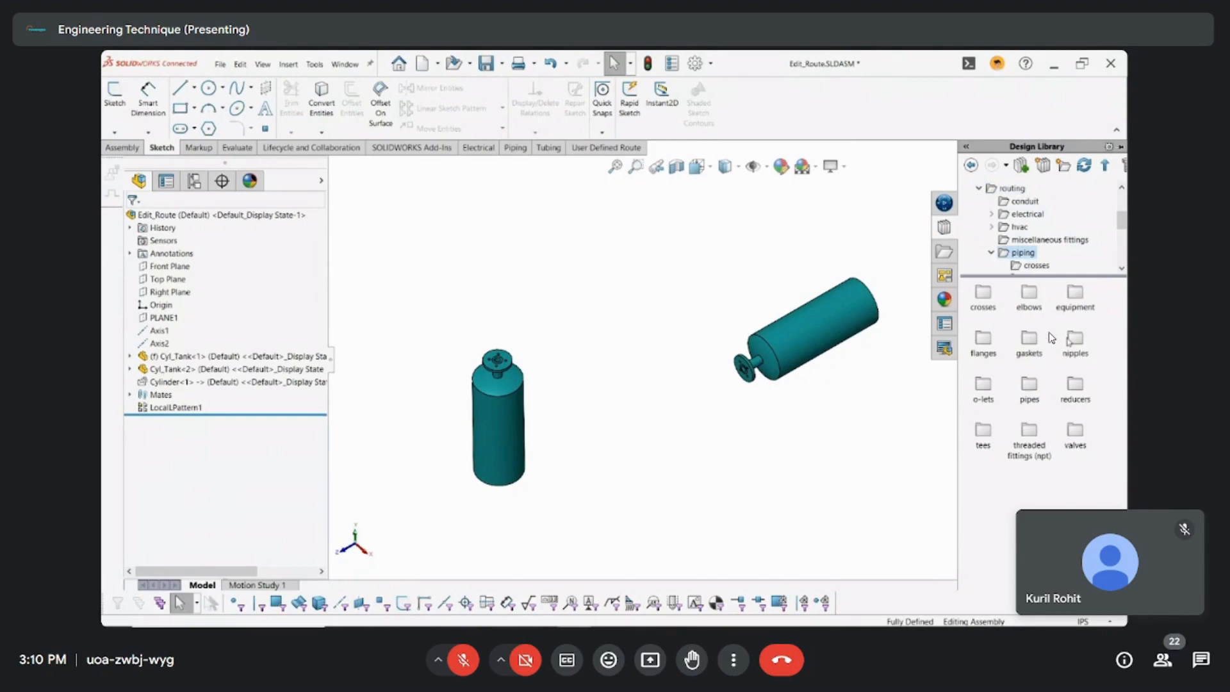
{"action": "double_click", "coordinate": [991, 352]}
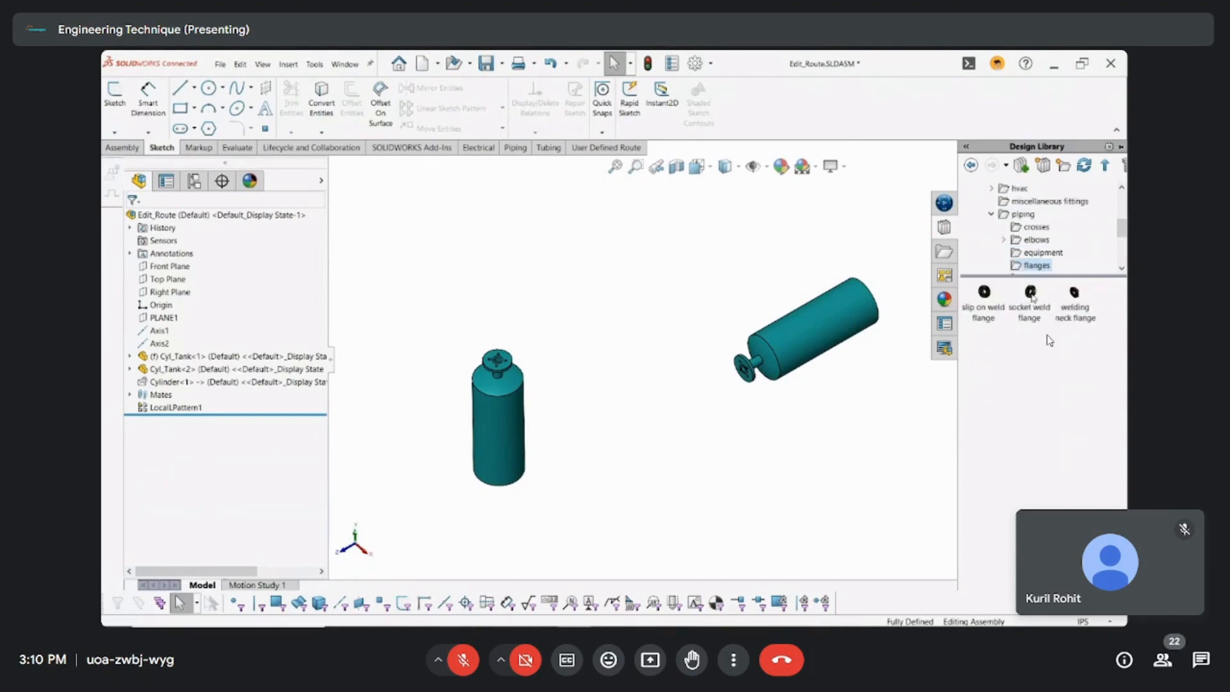
{"action": "left_click_drag", "start_coordinate": [1031, 295], "coordinate": [743, 384]}
{"action": "left_click", "coordinate": [584, 383]}
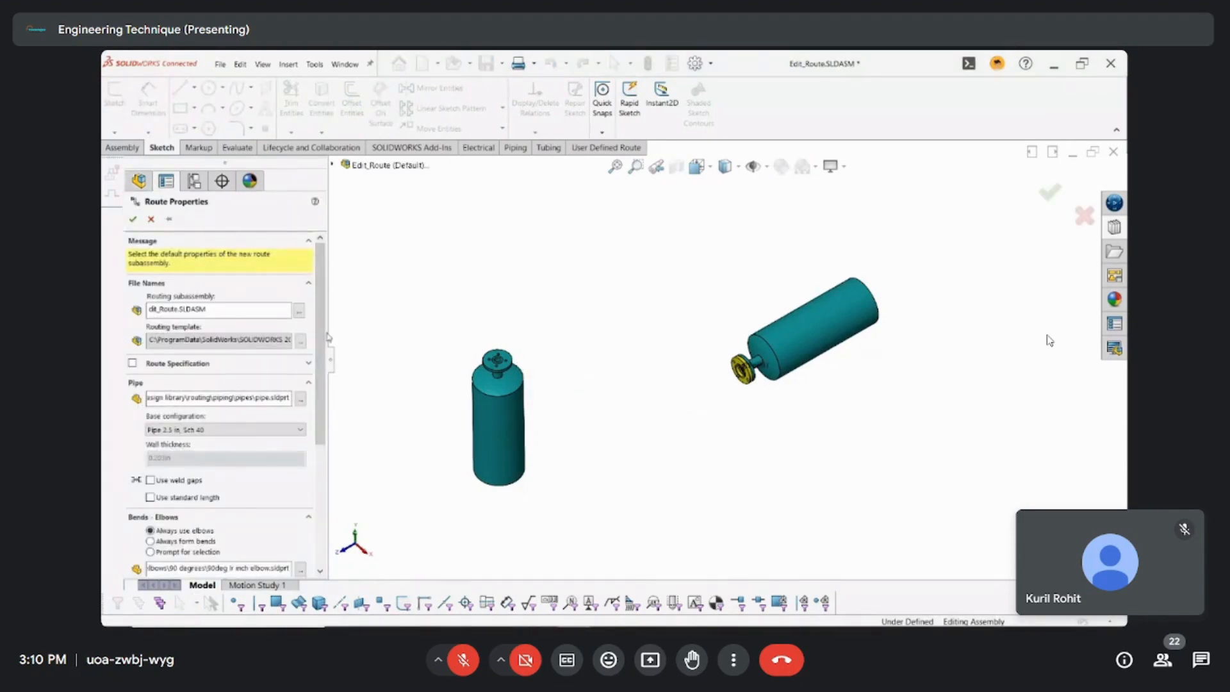
Step: Set pipe.sldprt from the routing/piping/pipes library folder as the new route's pipe part
{"action": "left_click_drag", "start_coordinate": [328, 333], "coordinate": [479, 349]}
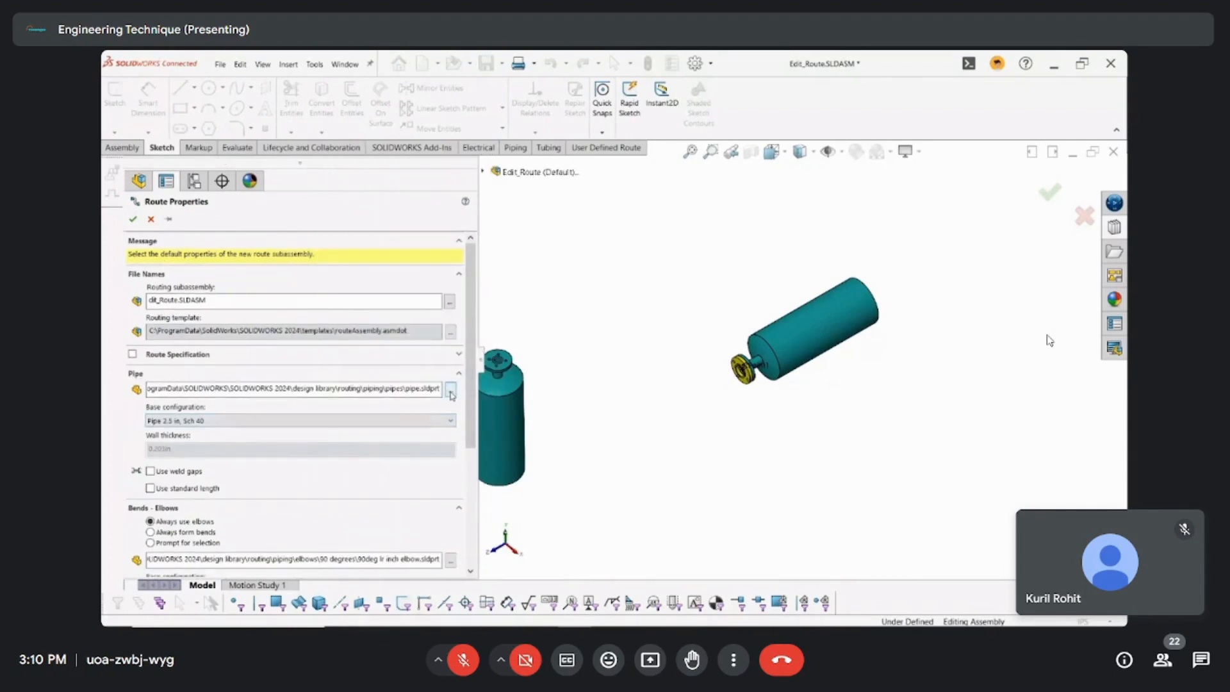
{"action": "left_click", "coordinate": [451, 391]}
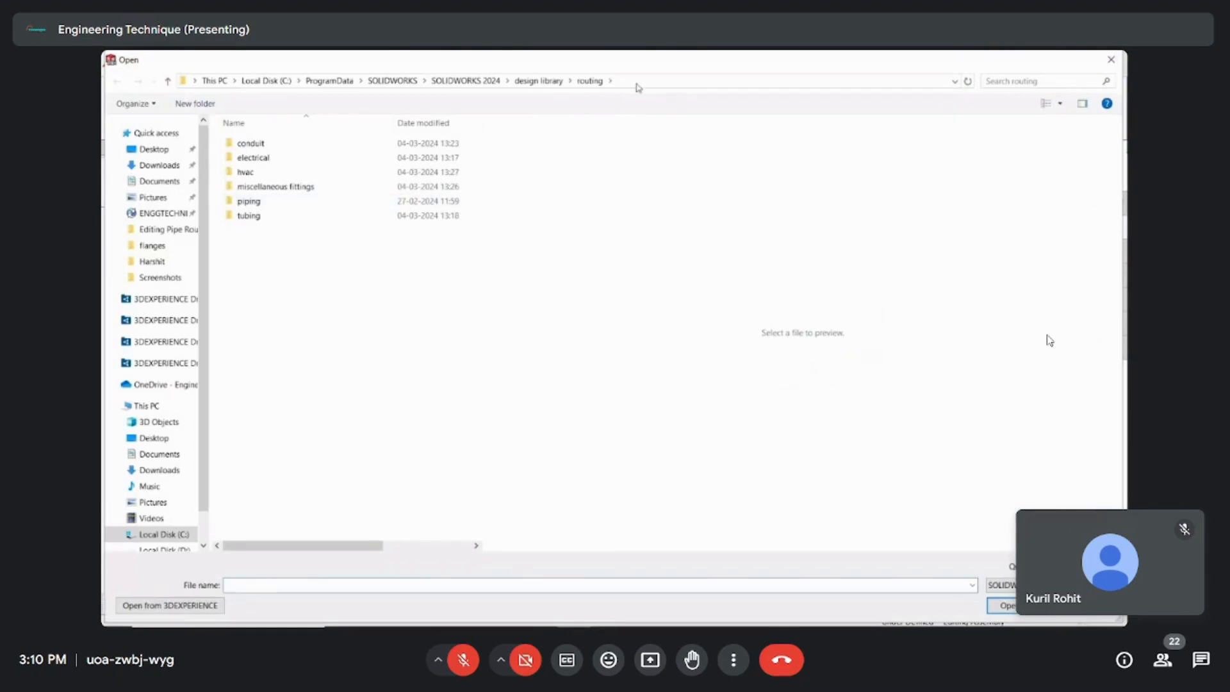
{"action": "double_click", "coordinate": [256, 201]}
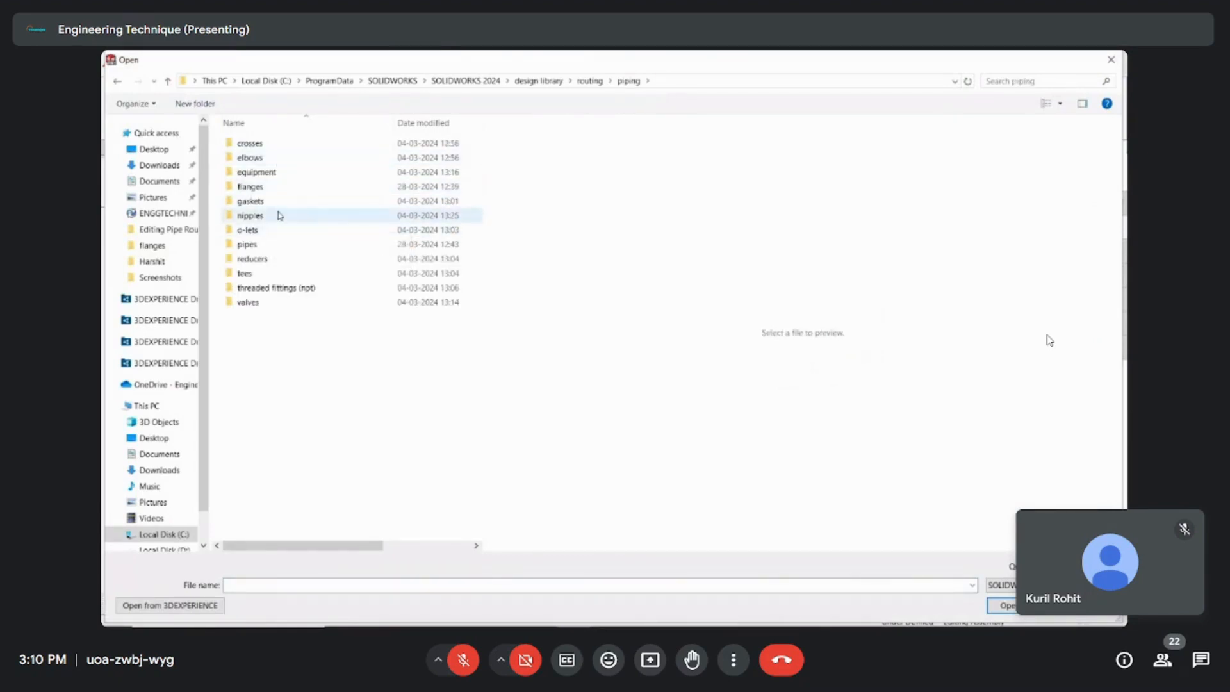
{"action": "double_click", "coordinate": [274, 244]}
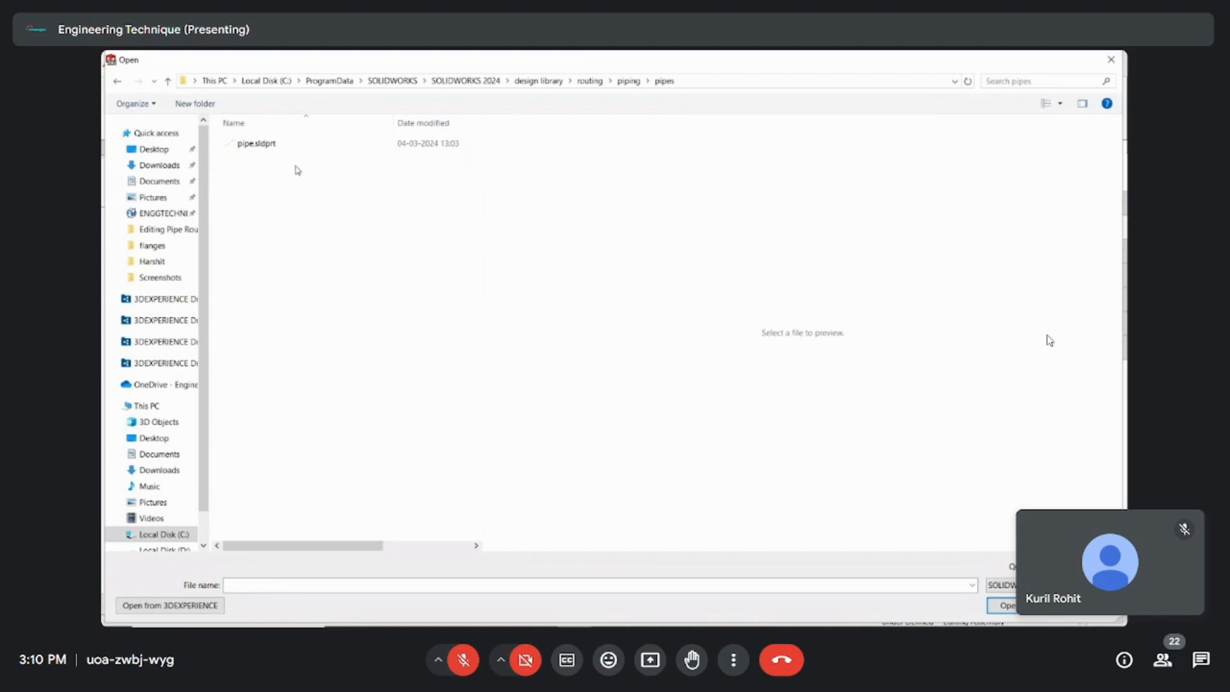
{"action": "scroll", "coordinate": [297, 168], "scroll_direction": "up", "scroll_amount": 2, "text": "ctrl"}
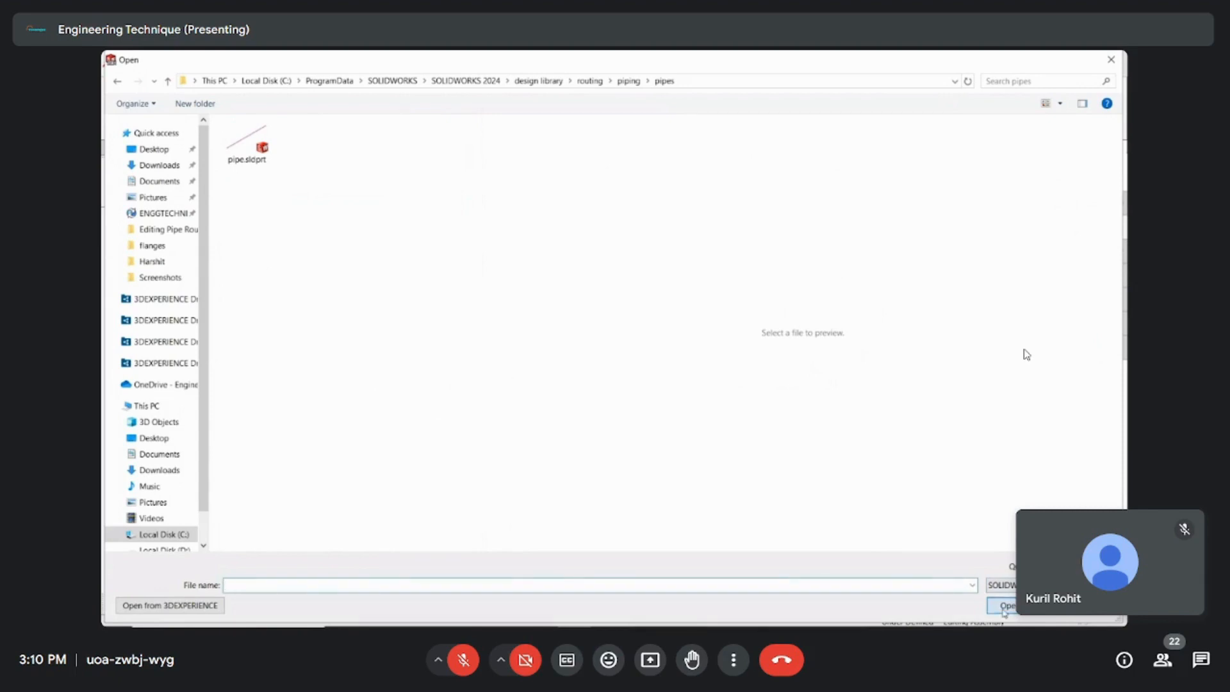
{"action": "left_click", "coordinate": [247, 144]}
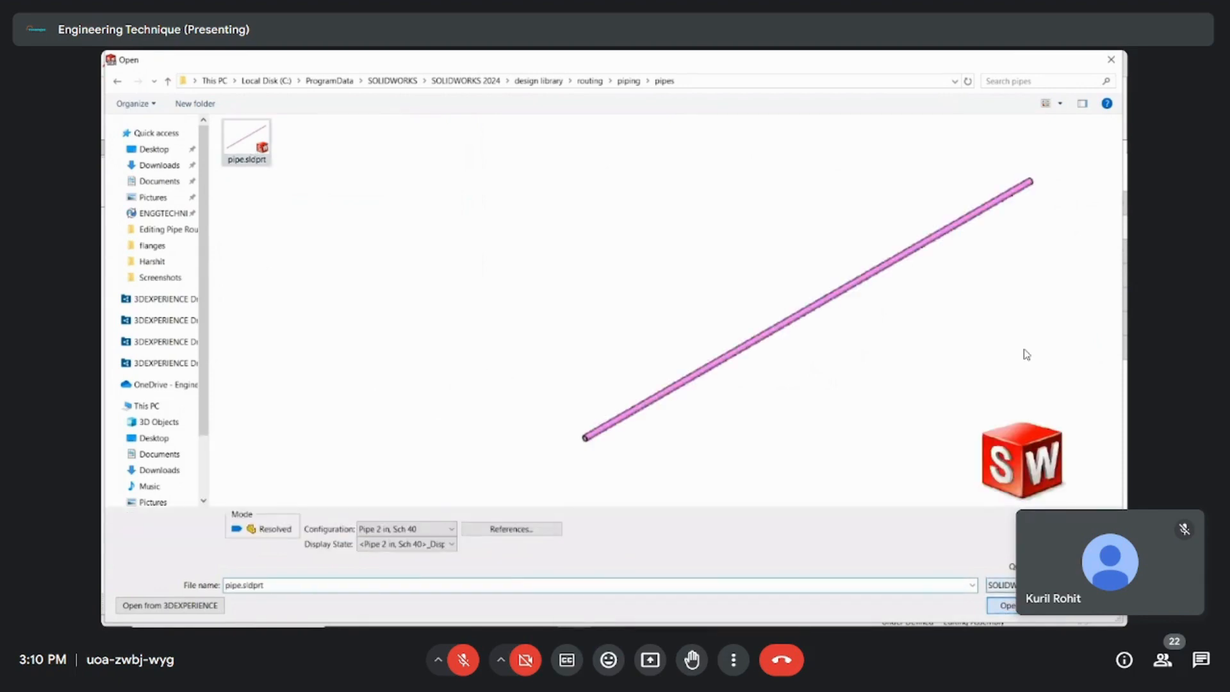
{"action": "key", "text": "Return"}
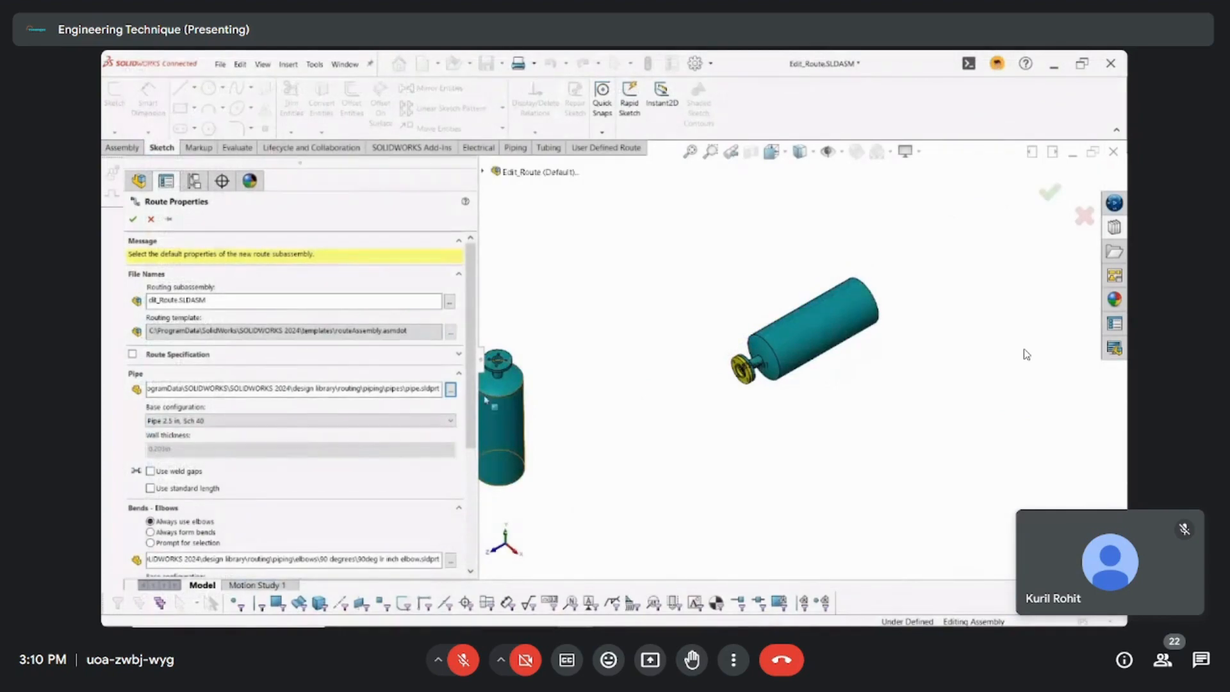
Step: Accept the route properties and save all modified documents, storing the virtual components internally in the assembly
{"action": "left_click_drag", "start_coordinate": [473, 400], "coordinate": [471, 490]}
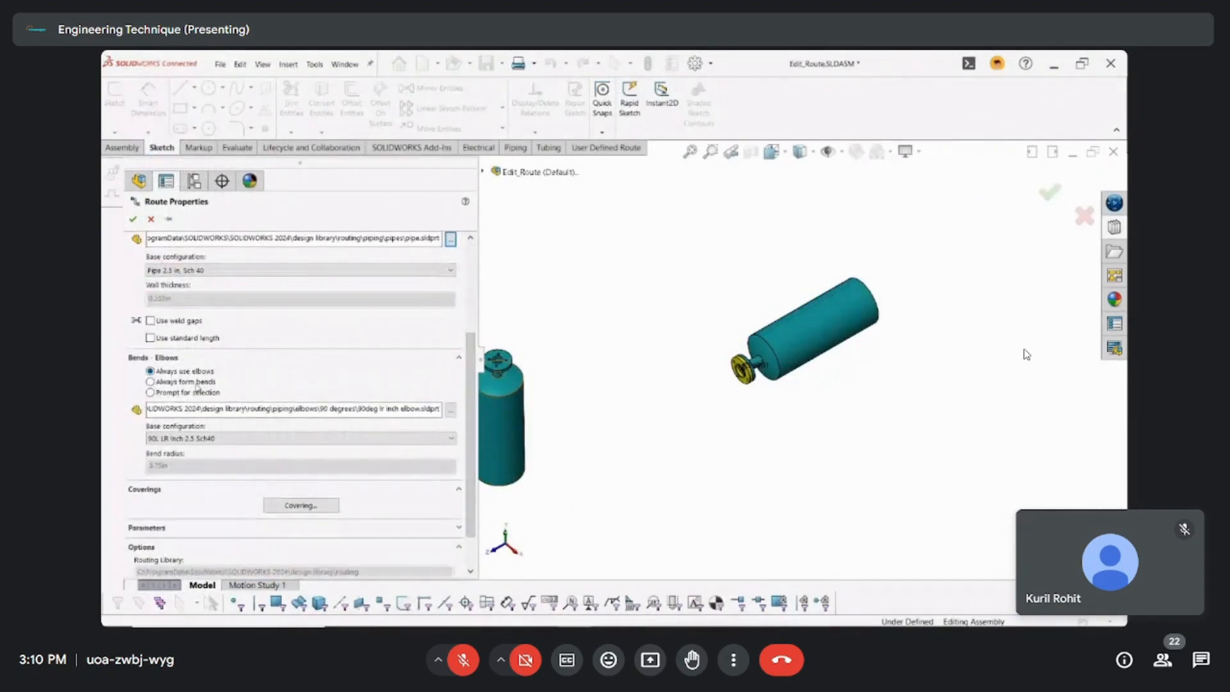
{"action": "left_click", "coordinate": [133, 219]}
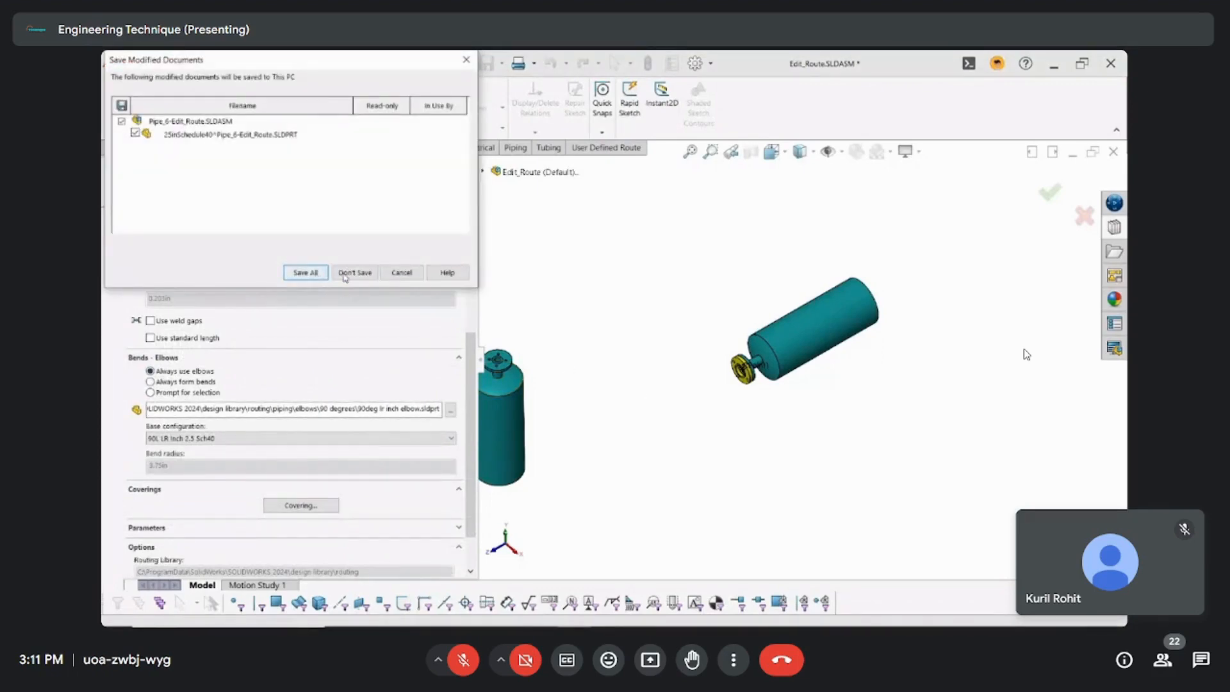
{"action": "key", "text": "Return"}
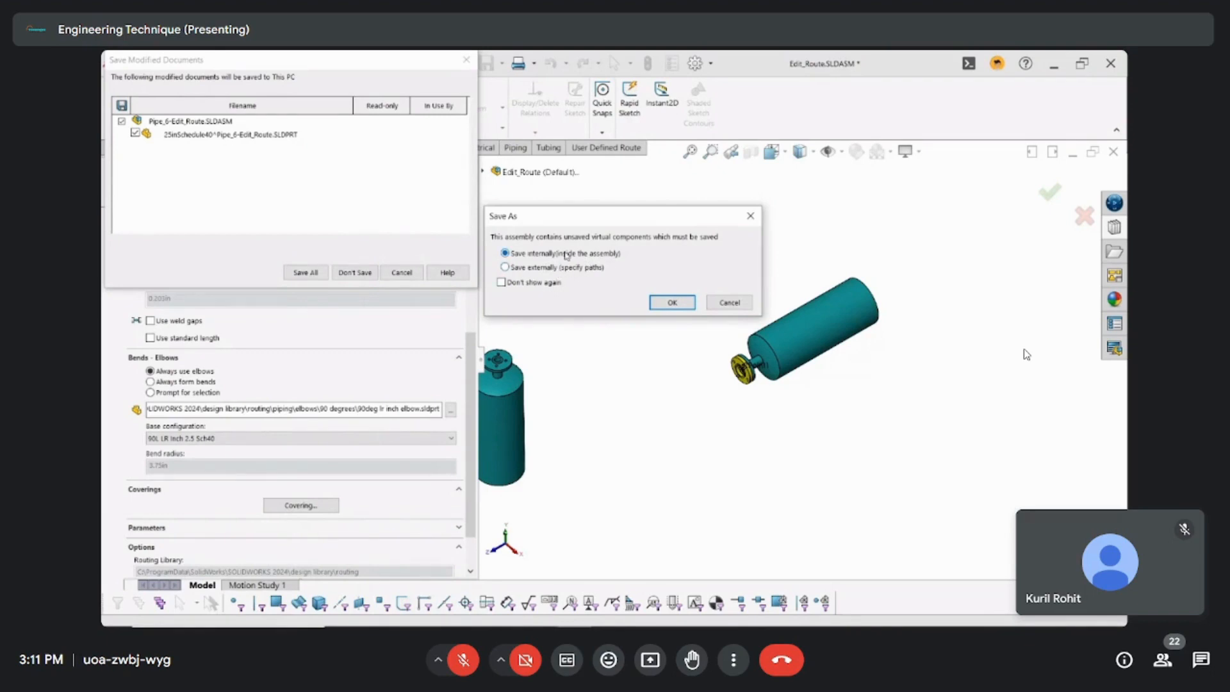
{"action": "left_click", "coordinate": [671, 303]}
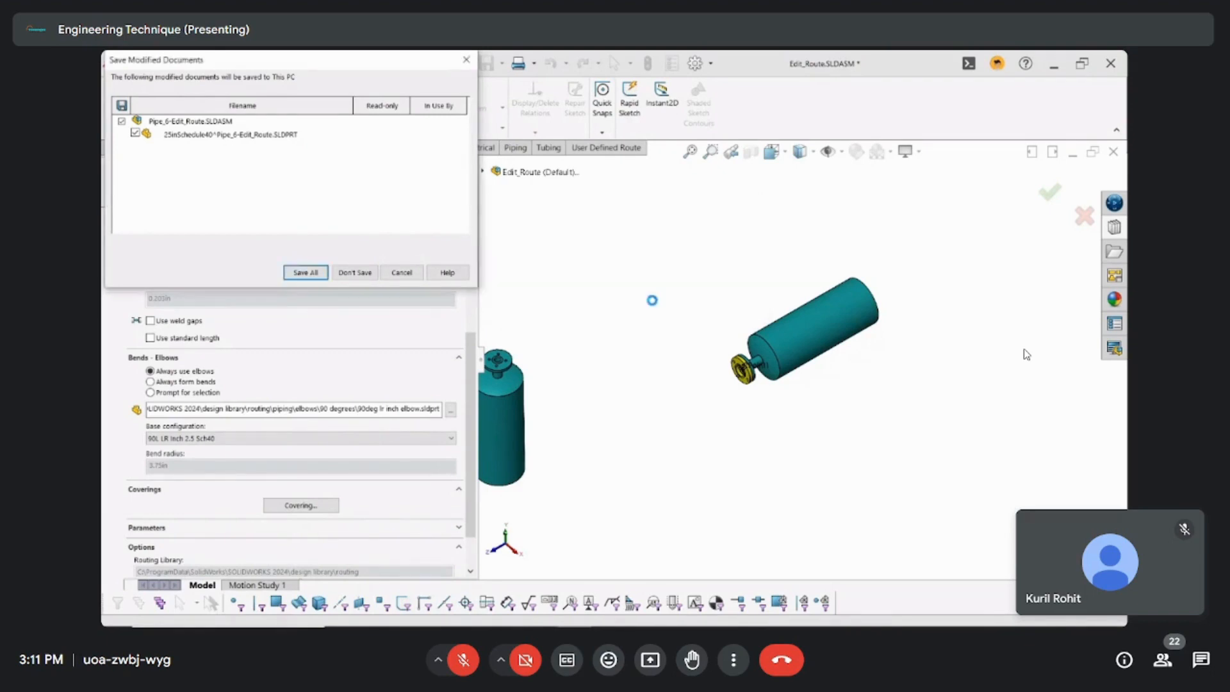
Step: Place a socket weld flange with the Socket Flange 150-NPS2.5 configuration on the vertical tank's nozzle
{"action": "scroll", "coordinate": [576, 349], "scroll_direction": "up", "scroll_amount": 1}
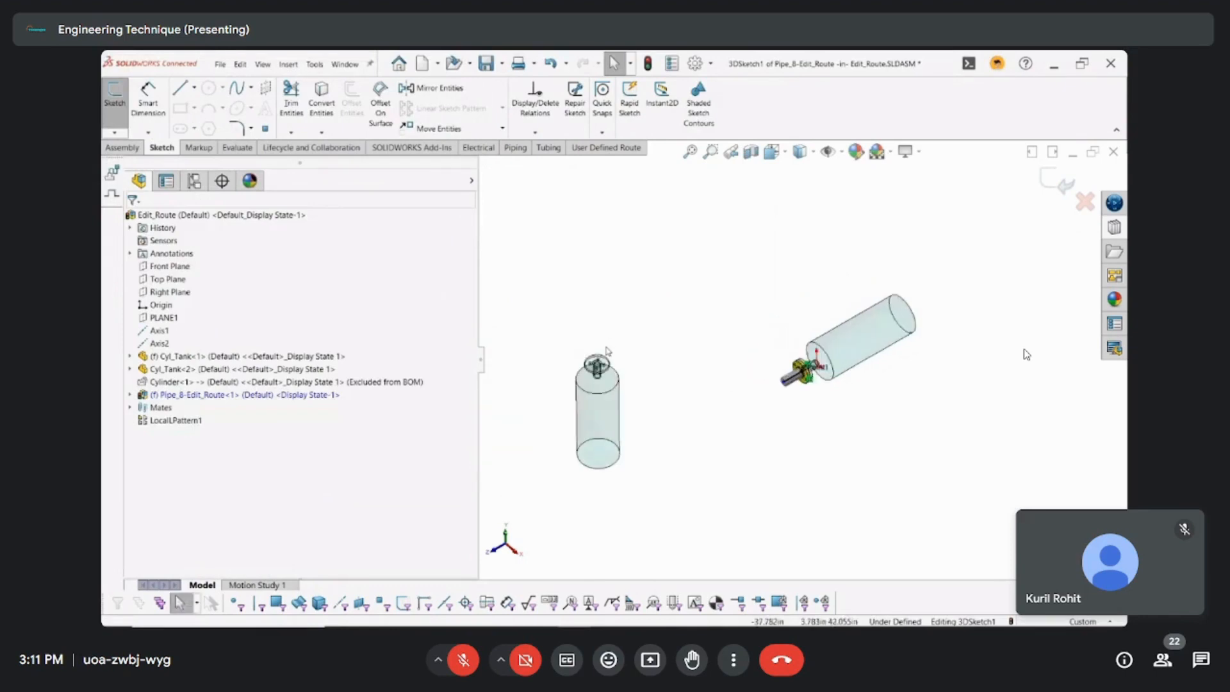
{"action": "scroll", "coordinate": [579, 350], "scroll_direction": "down", "scroll_amount": 1}
{"action": "left_click", "coordinate": [1115, 227]}
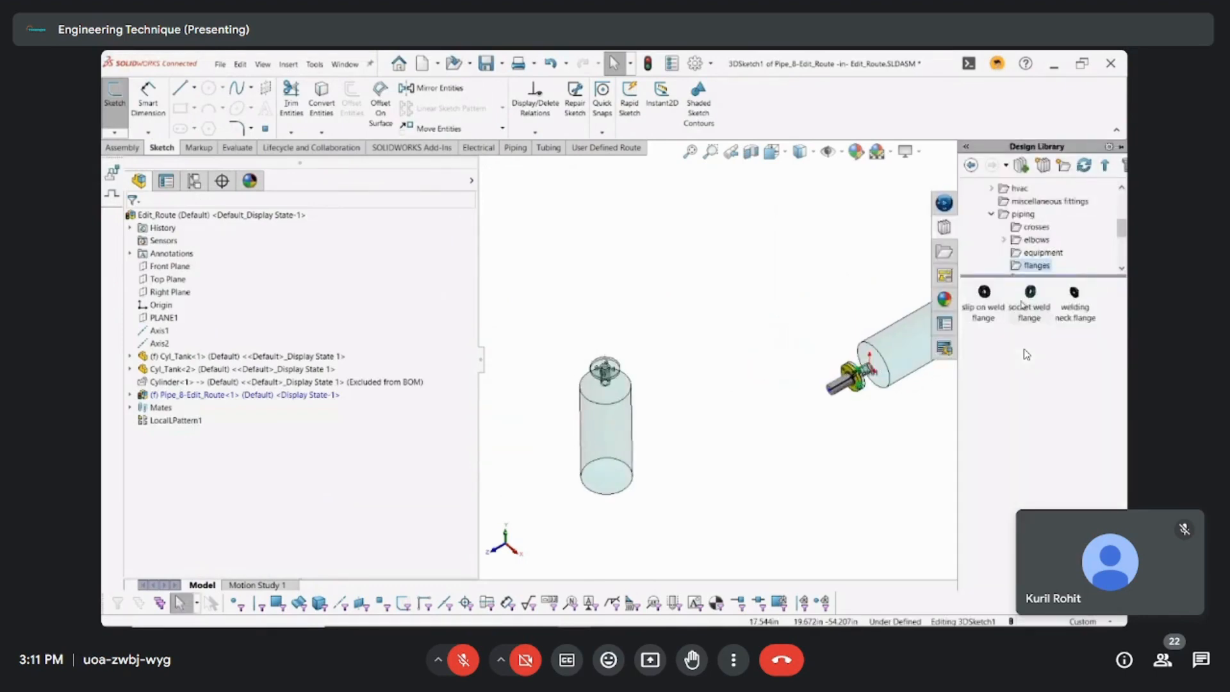
{"action": "left_click_drag", "start_coordinate": [1029, 292], "coordinate": [605, 365]}
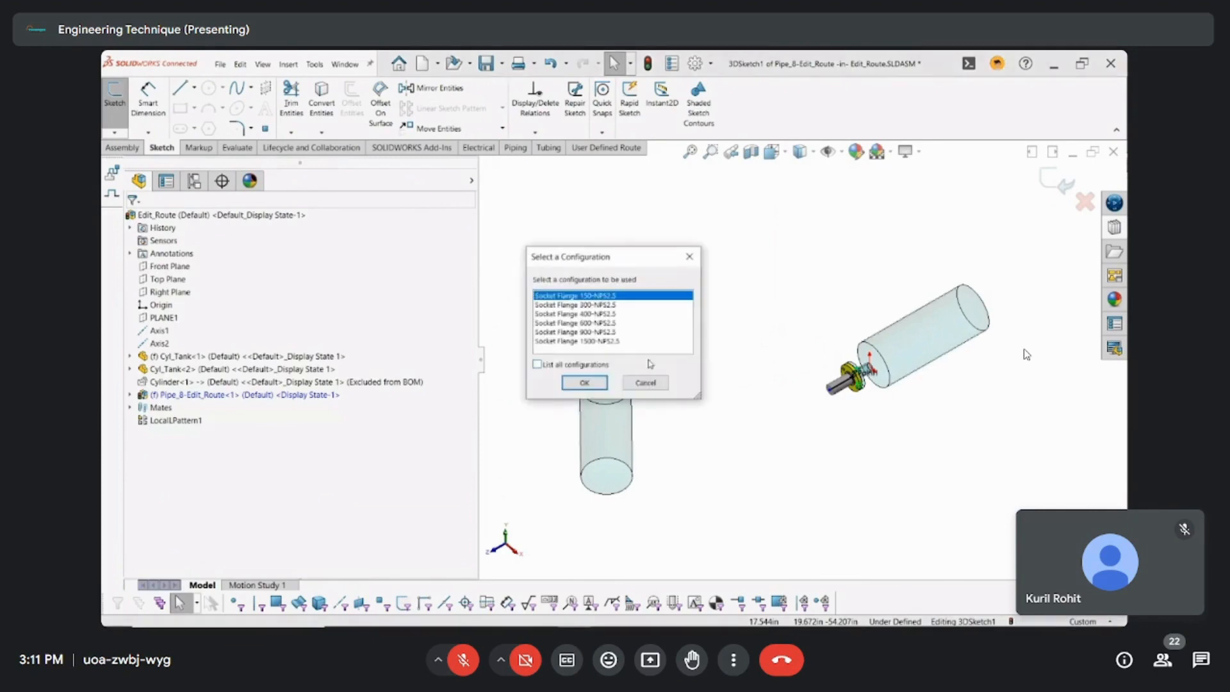
{"action": "left_click", "coordinate": [588, 382]}
{"action": "key", "text": "Escape"}
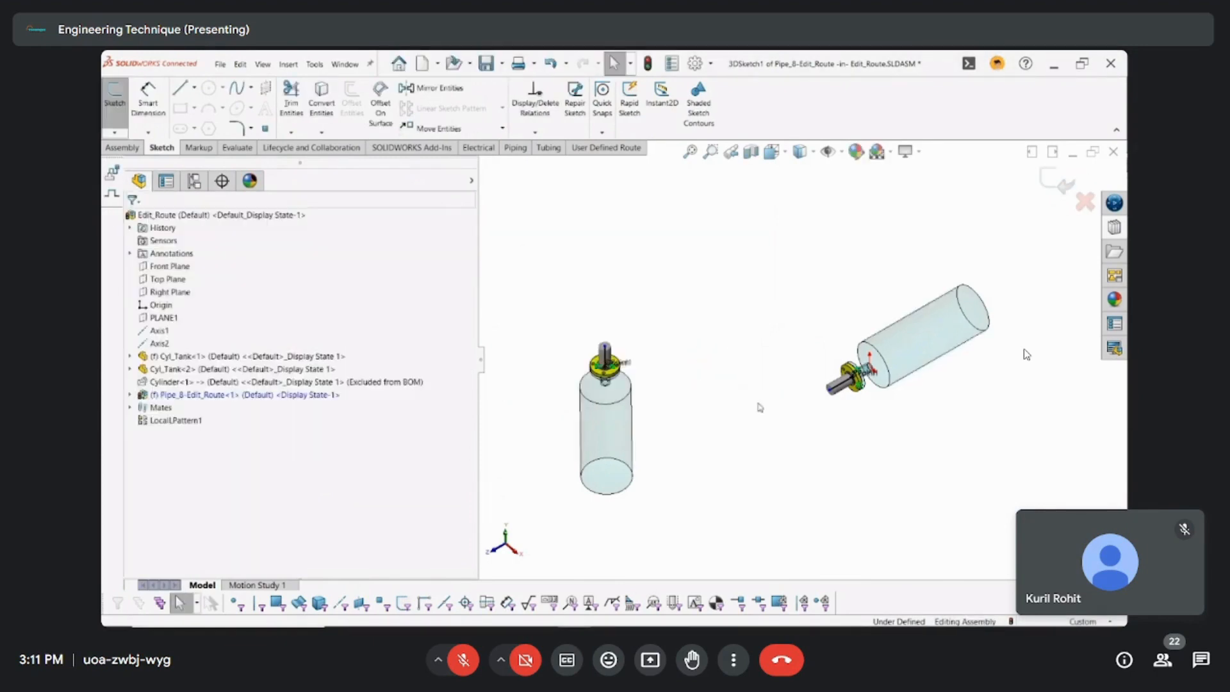
Step: Draw two connected route lines from the horizontal tank's pipe stub end to the vertical tank's pipe stub end
{"action": "middle_click_drag", "start_coordinate": [779, 422], "coordinate": [743, 378]}
{"action": "left_click", "coordinate": [180, 88]}
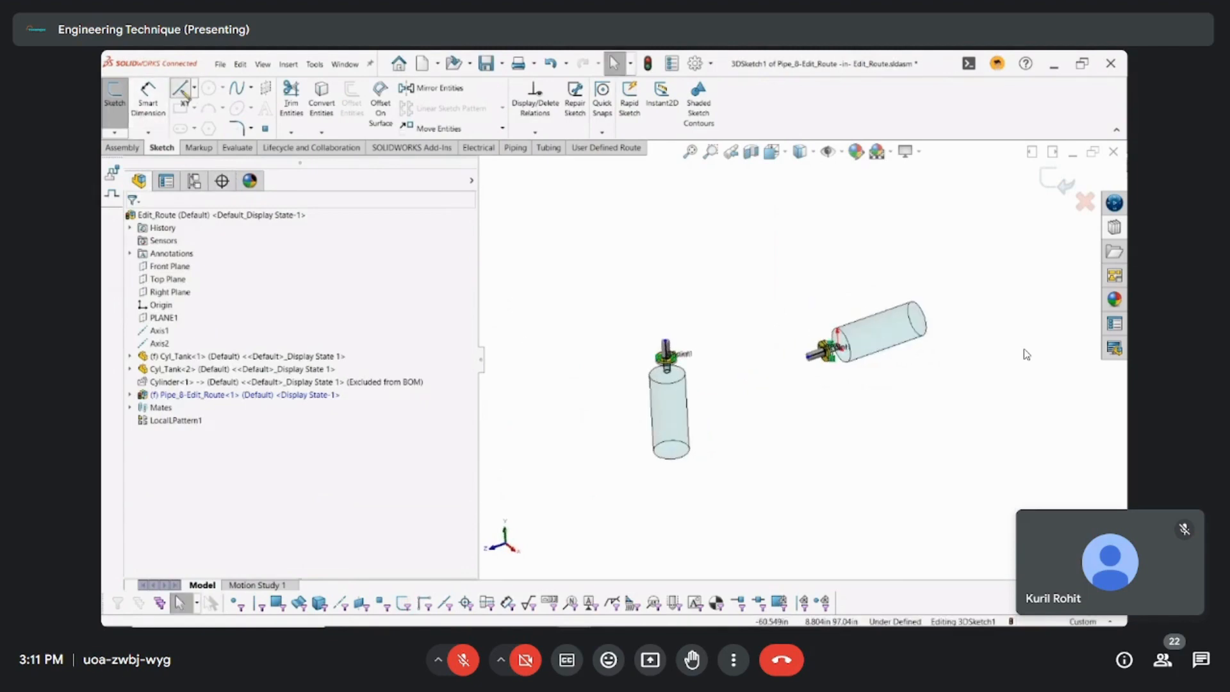
{"action": "left_click", "coordinate": [807, 356]}
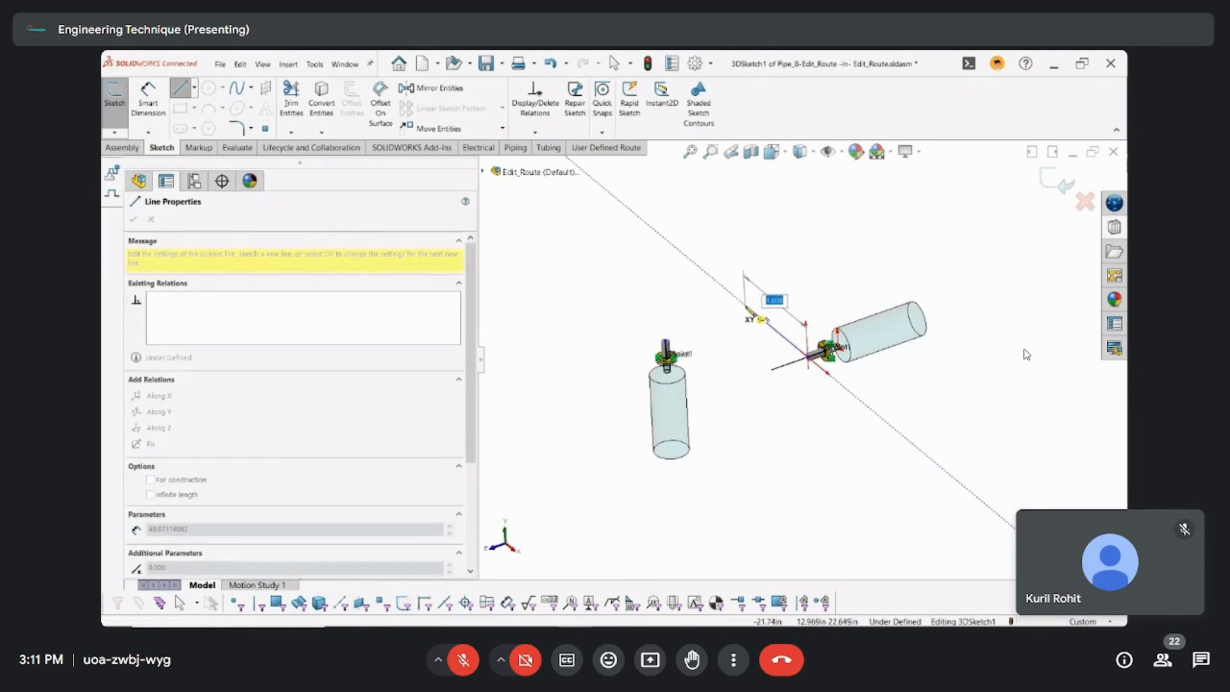
{"action": "left_click", "coordinate": [737, 299]}
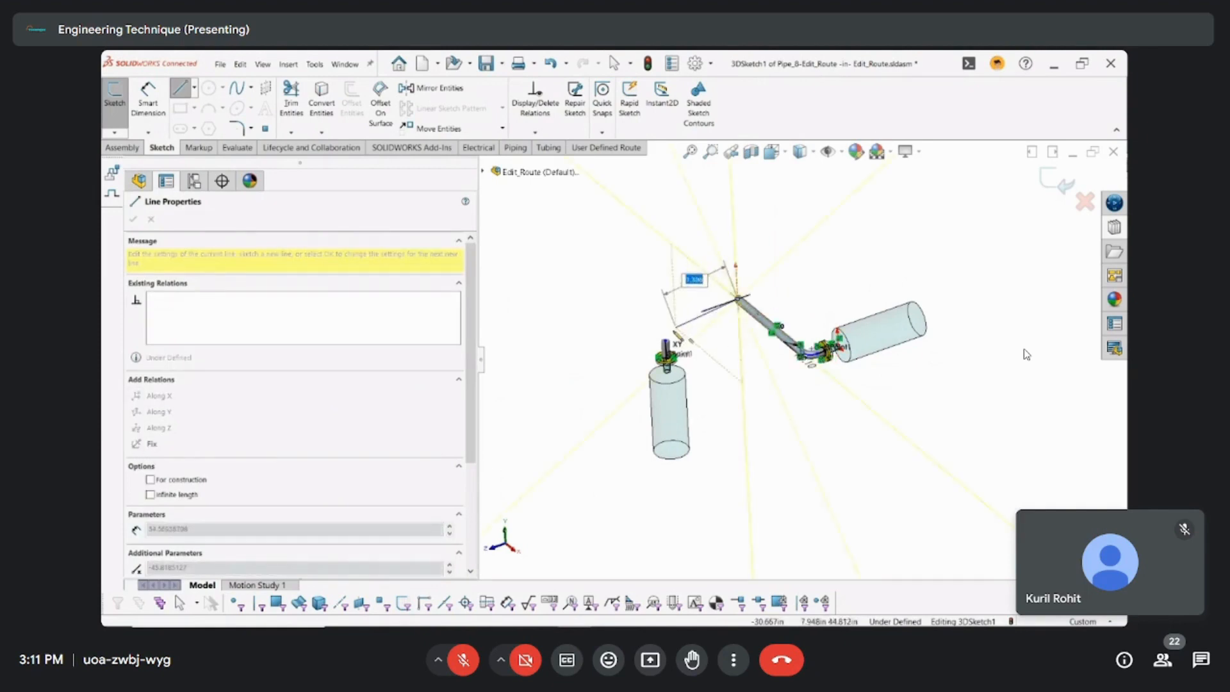
{"action": "left_click", "coordinate": [666, 347]}
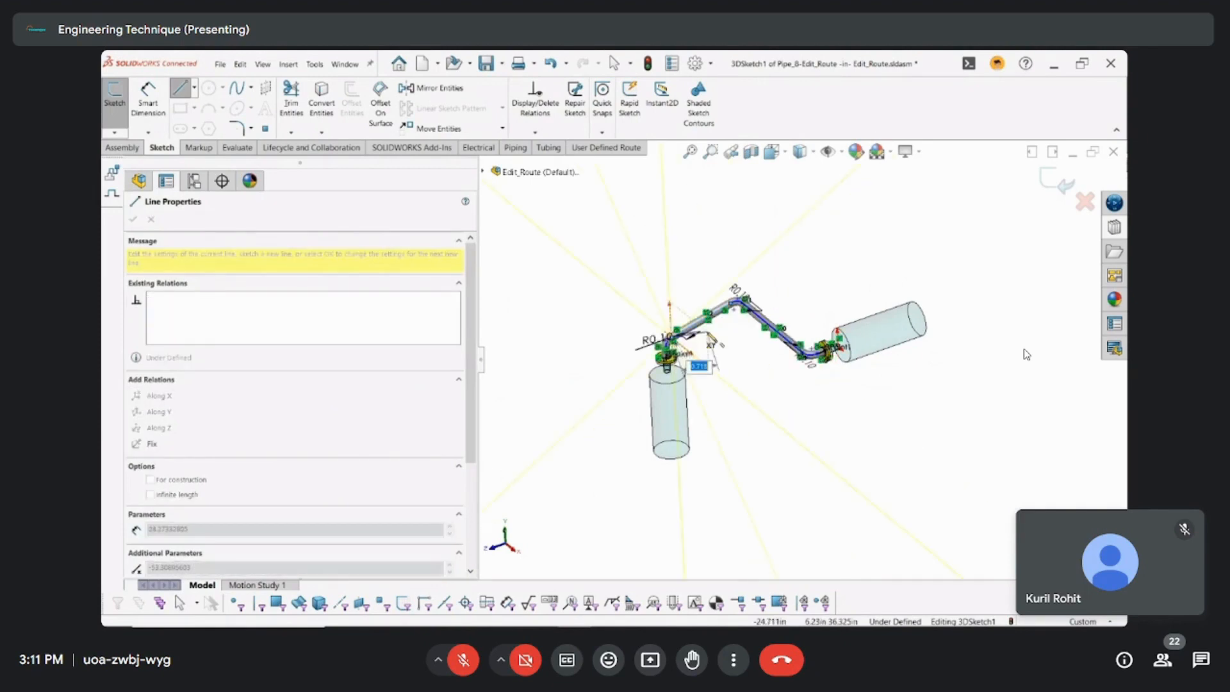
{"action": "key", "text": "Escape"}
{"action": "scroll", "coordinate": [768, 315], "scroll_direction": "down", "scroll_amount": 2}
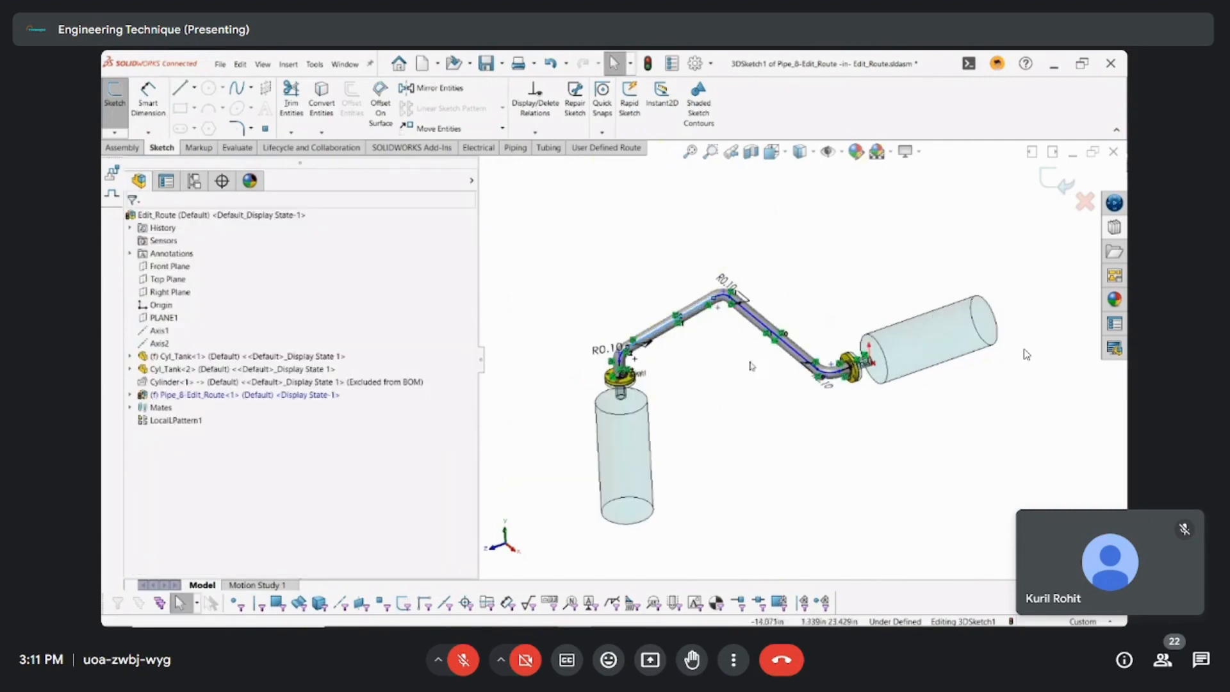
Step: Constrain the sloped route line above the vertical tank to run along Z
{"action": "left_click", "coordinate": [693, 316]}
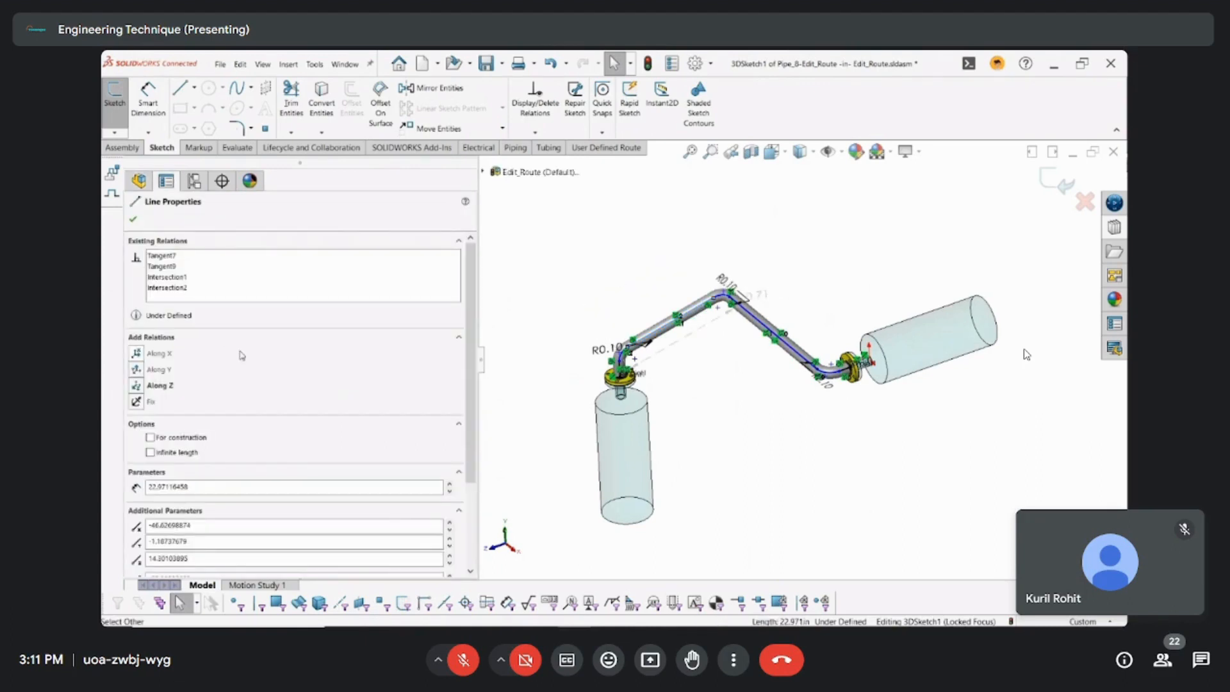
{"action": "left_click", "coordinate": [136, 386]}
{"action": "key", "text": "Escape"}
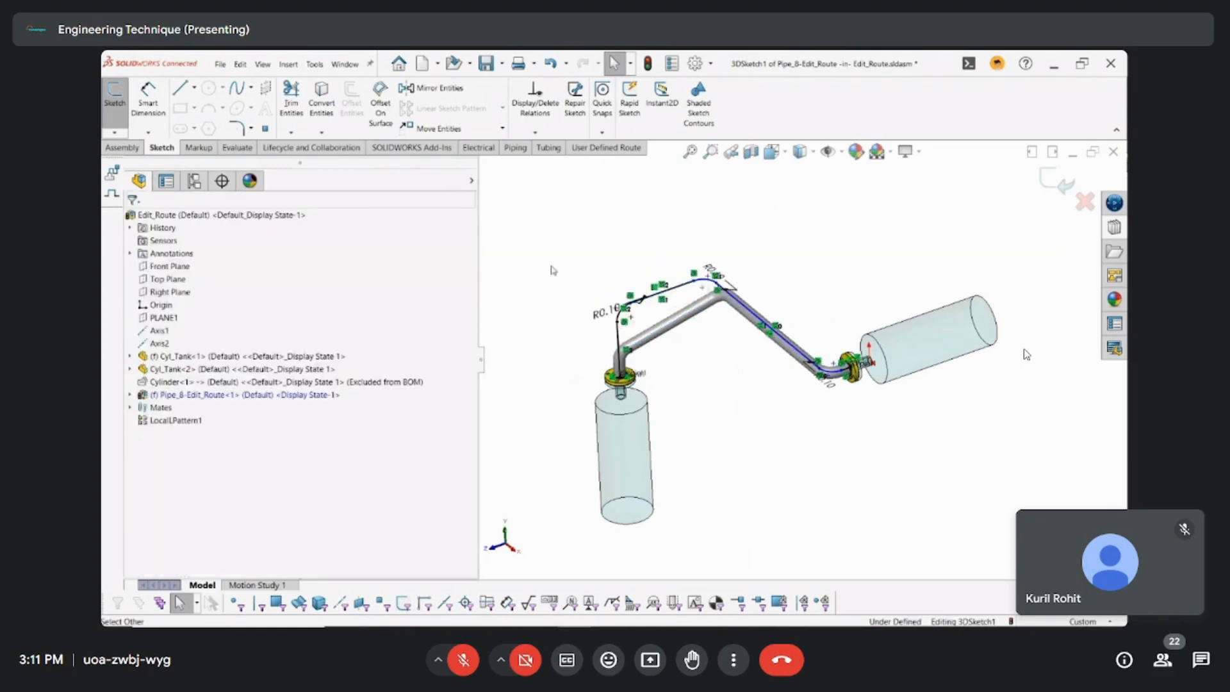
{"action": "left_click", "coordinate": [765, 345]}
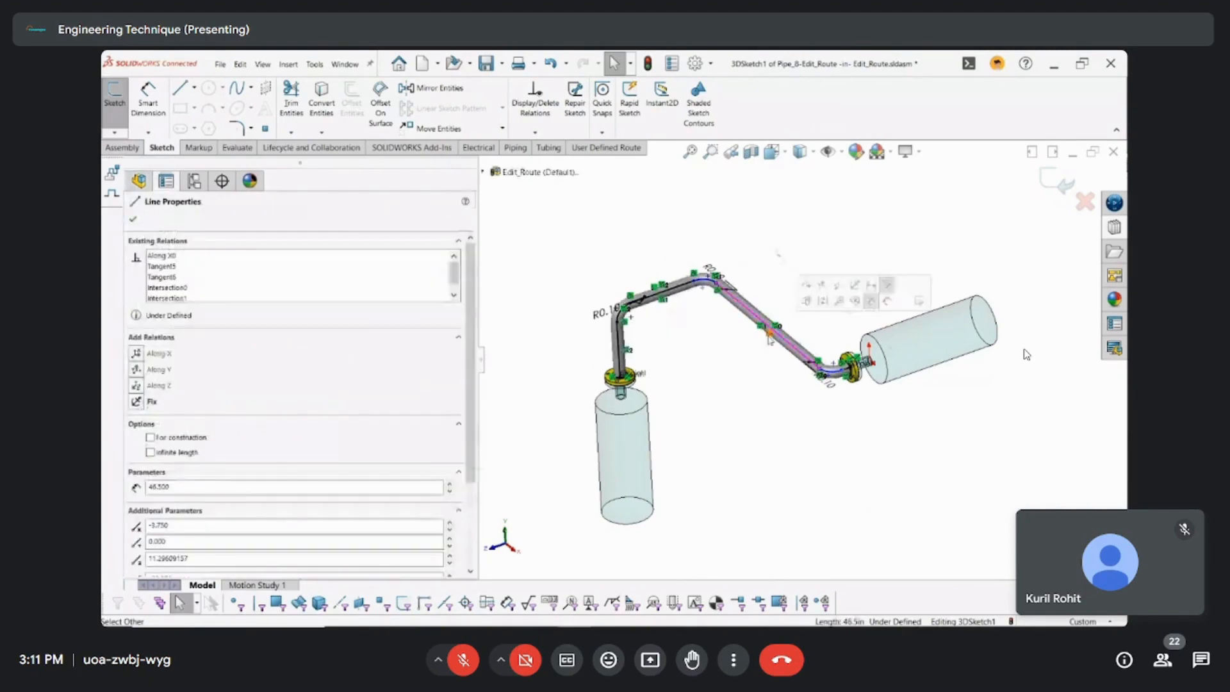
{"action": "left_click", "coordinate": [762, 414]}
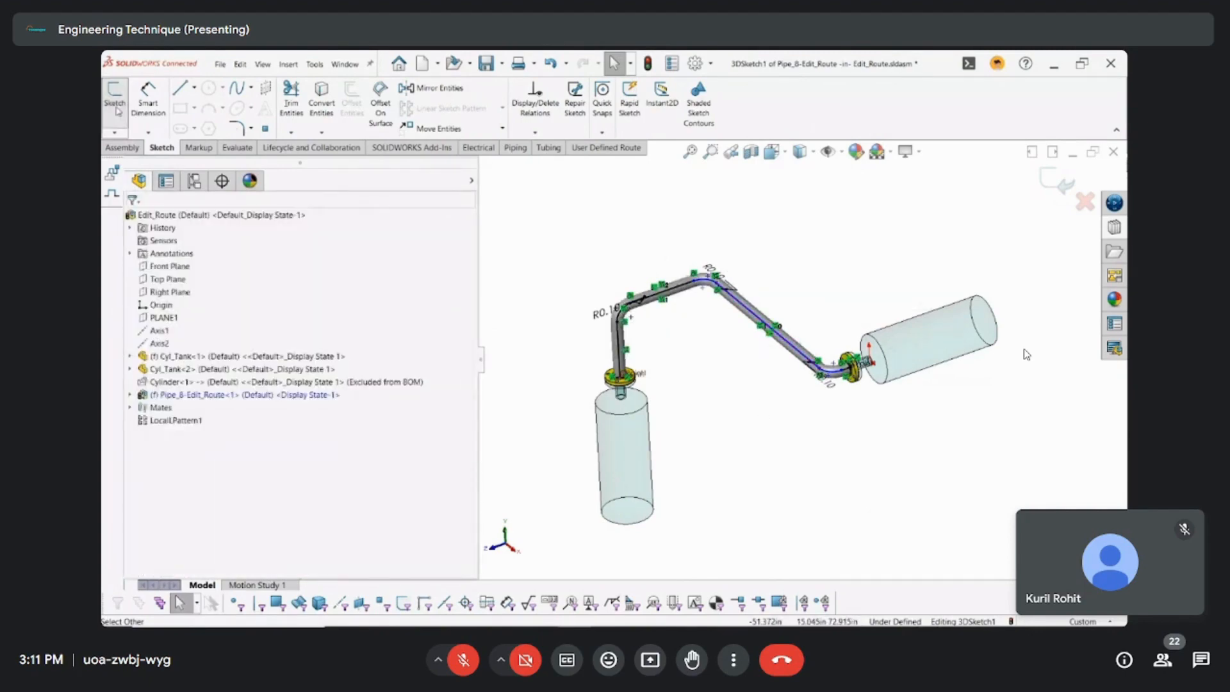
Step: Dimension the short route line at the horizontal tank's flange and set its length to 0.18 m
{"action": "left_click", "coordinate": [151, 107]}
{"action": "scroll", "coordinate": [885, 363], "scroll_direction": "down", "scroll_amount": 2}
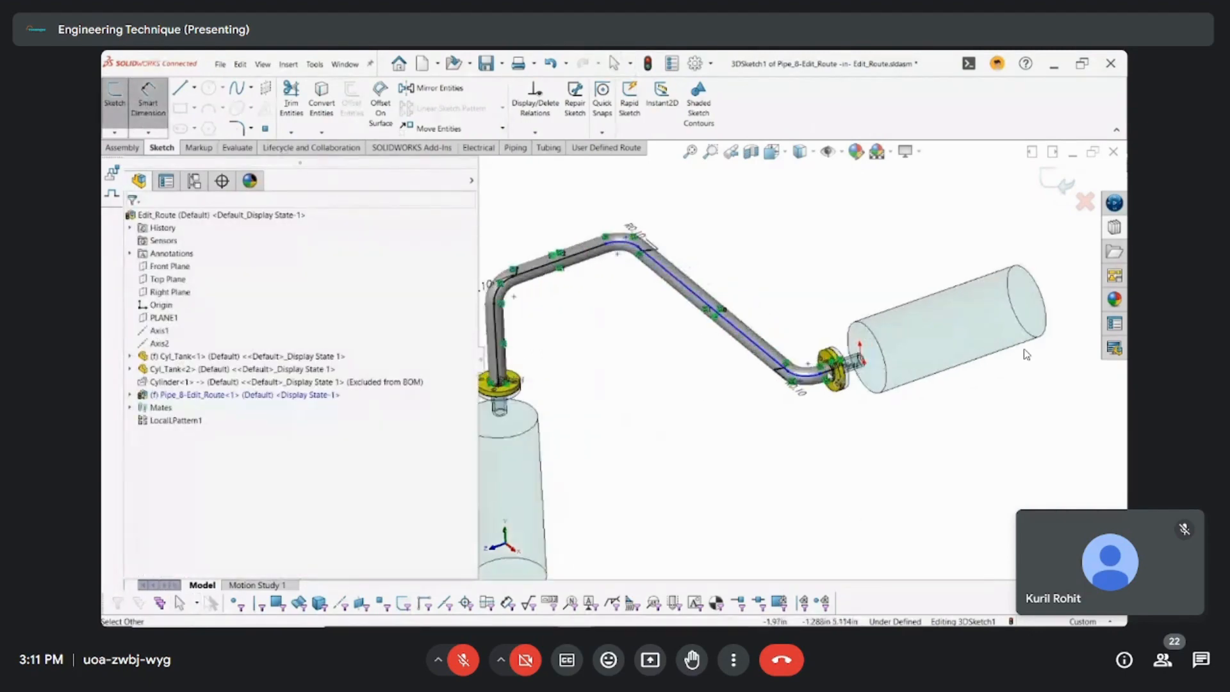
{"action": "left_click", "coordinate": [826, 372]}
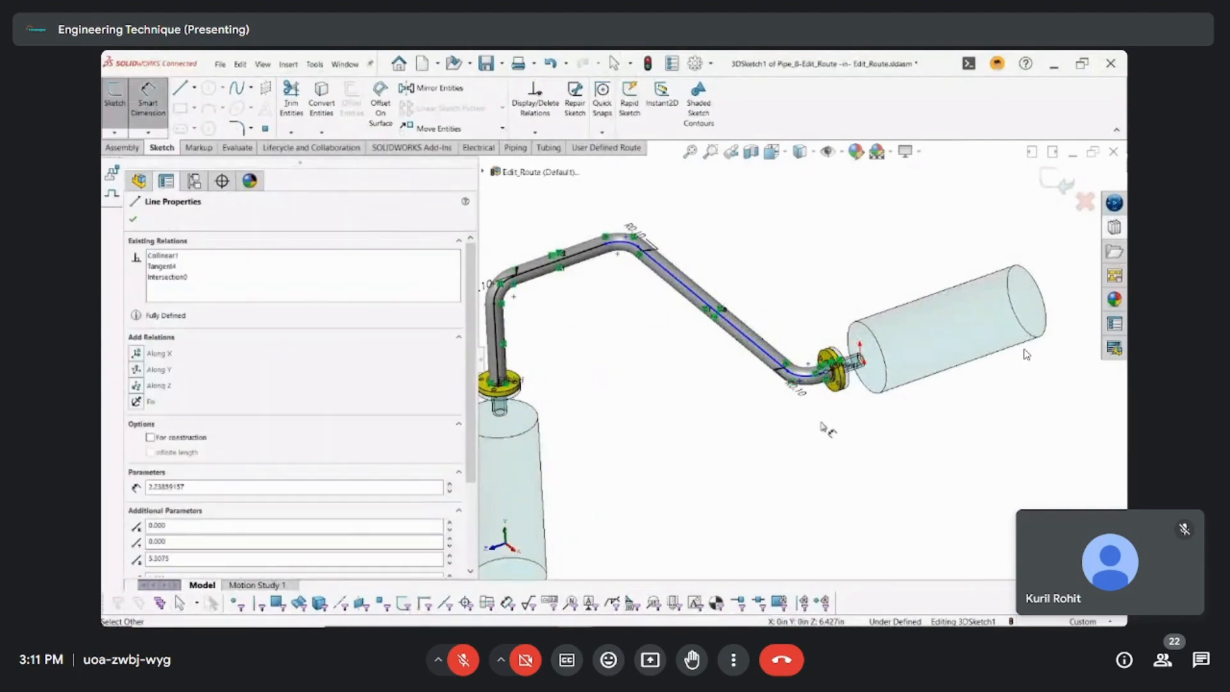
{"action": "scroll", "coordinate": [830, 389], "scroll_direction": "down", "scroll_amount": 4}
{"action": "left_click", "coordinate": [820, 373]}
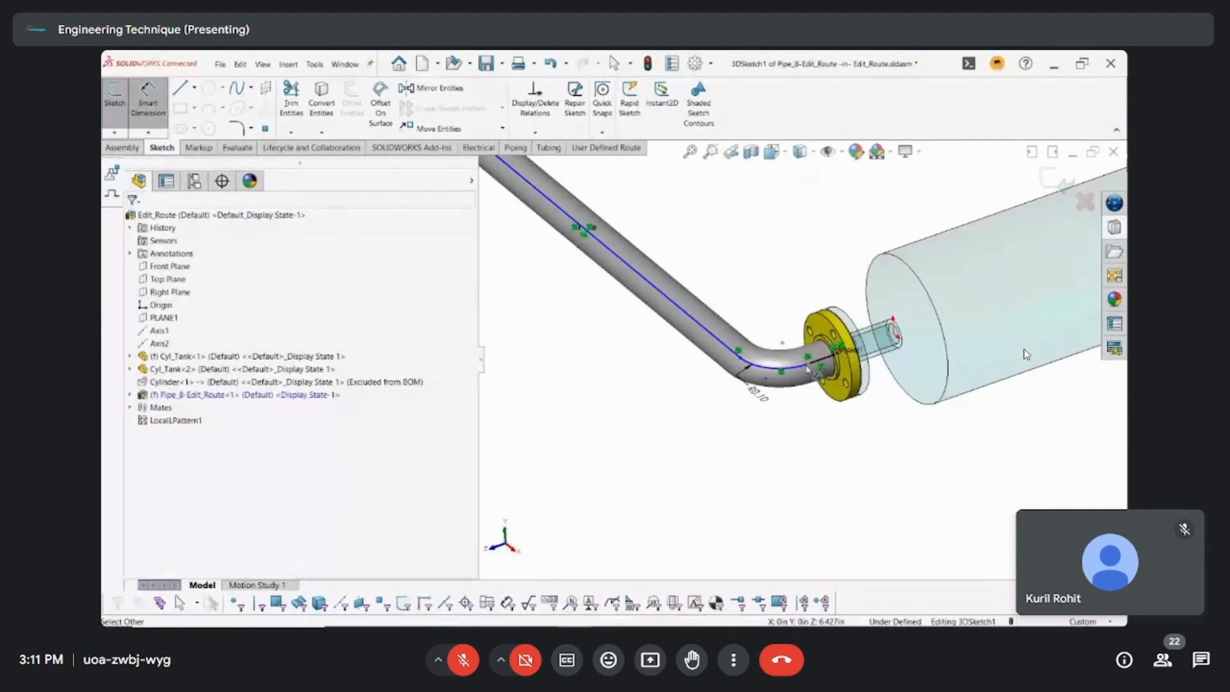
{"action": "left_click", "coordinate": [818, 366]}
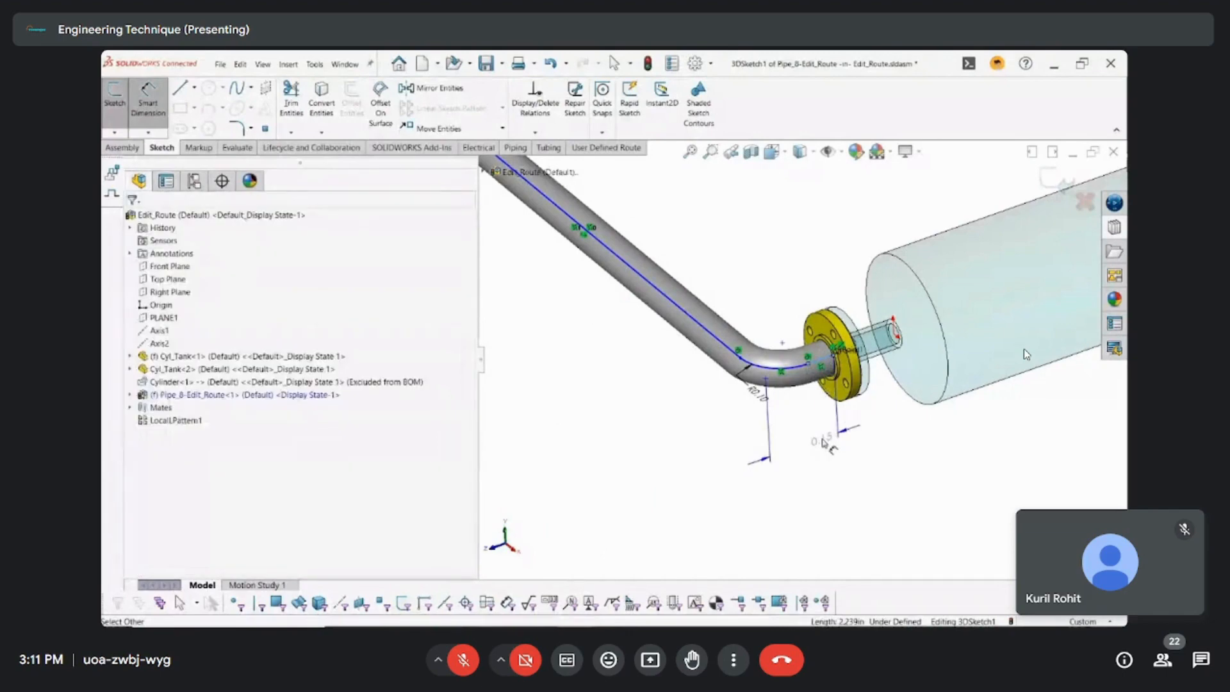
{"action": "left_click", "coordinate": [822, 437]}
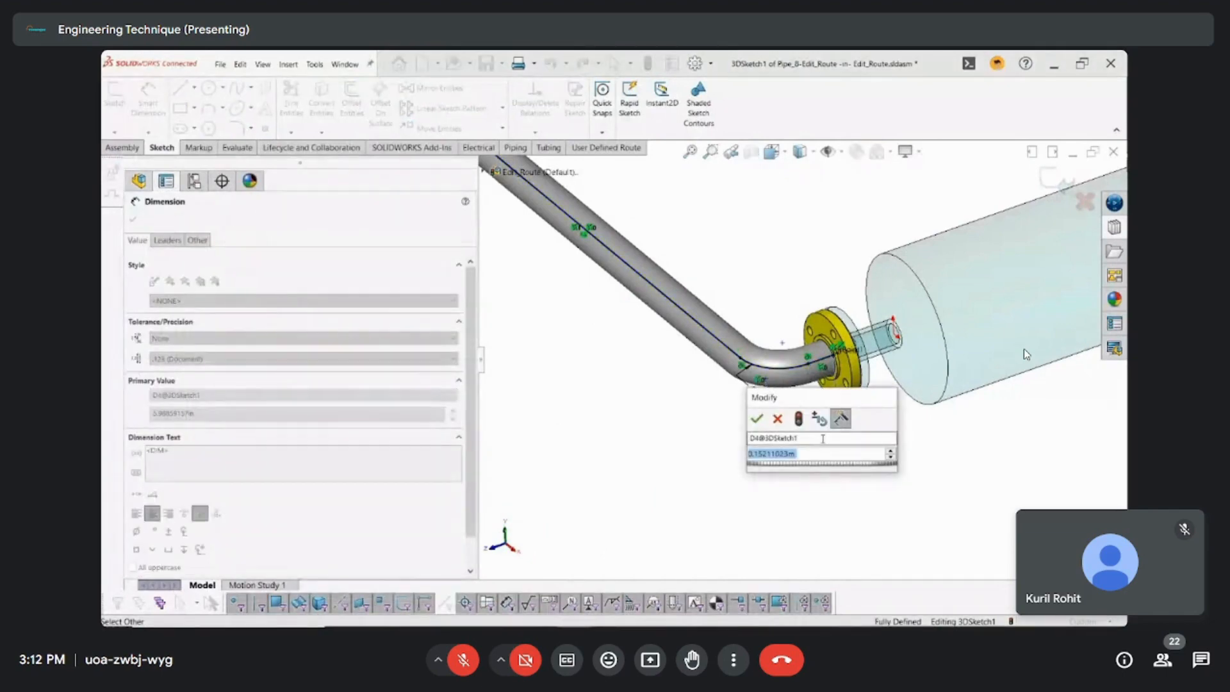
{"action": "type", "text": "0.15"}
{"action": "key", "text": "Return"}
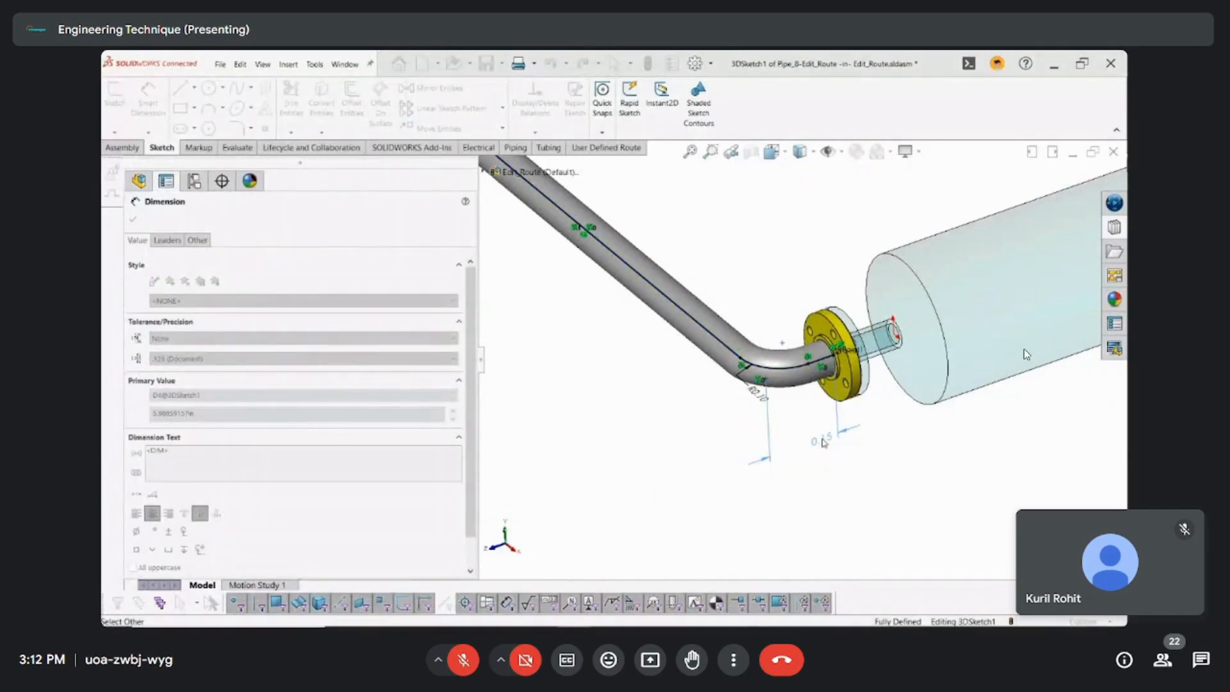
{"action": "scroll", "coordinate": [784, 346], "scroll_direction": "up", "scroll_amount": 6}
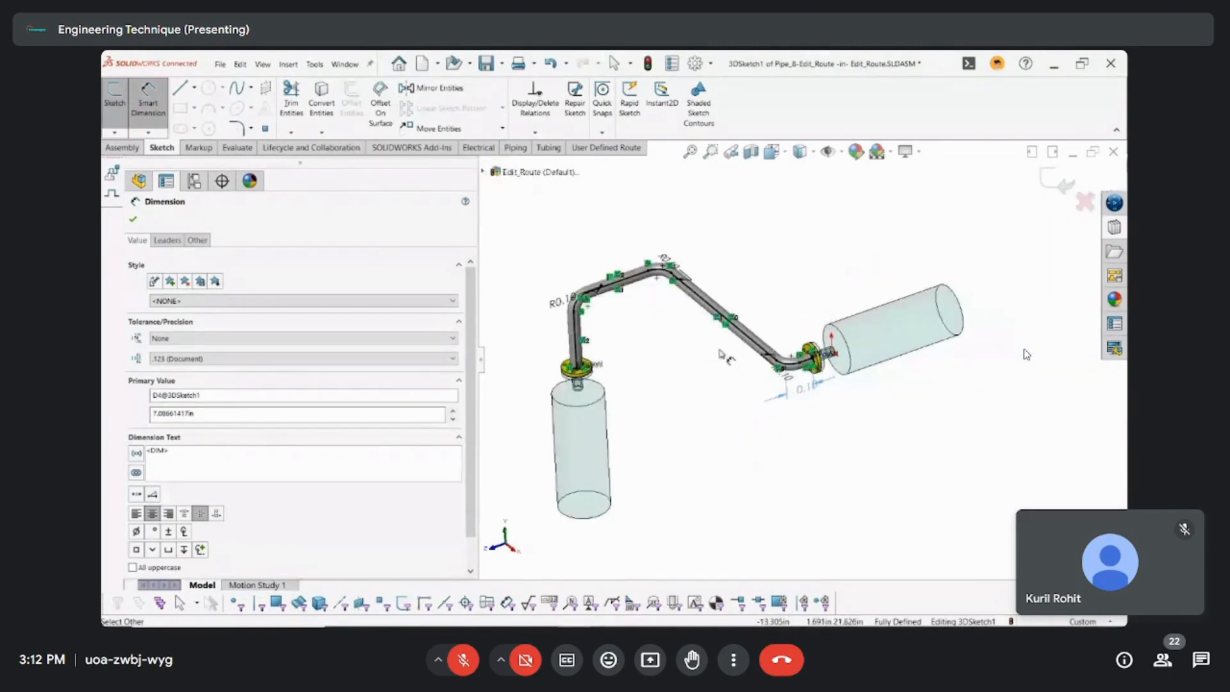
{"action": "key", "text": "Escape"}
{"action": "scroll", "coordinate": [808, 424], "scroll_direction": "down", "scroll_amount": 2}
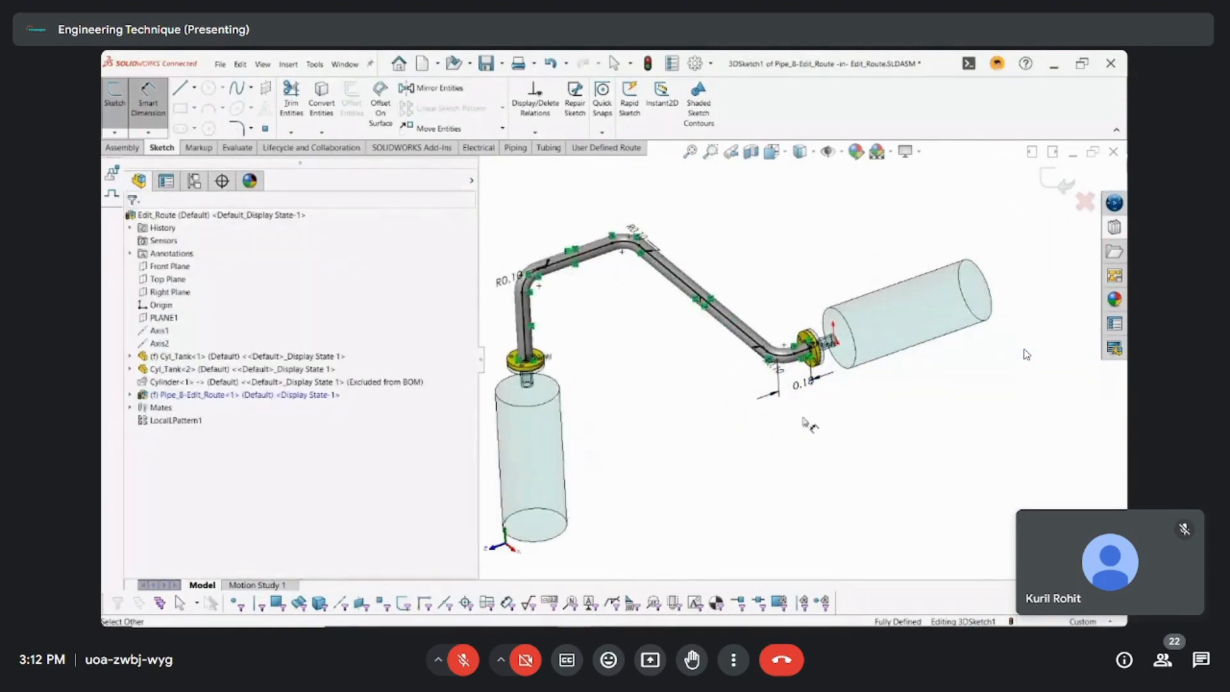
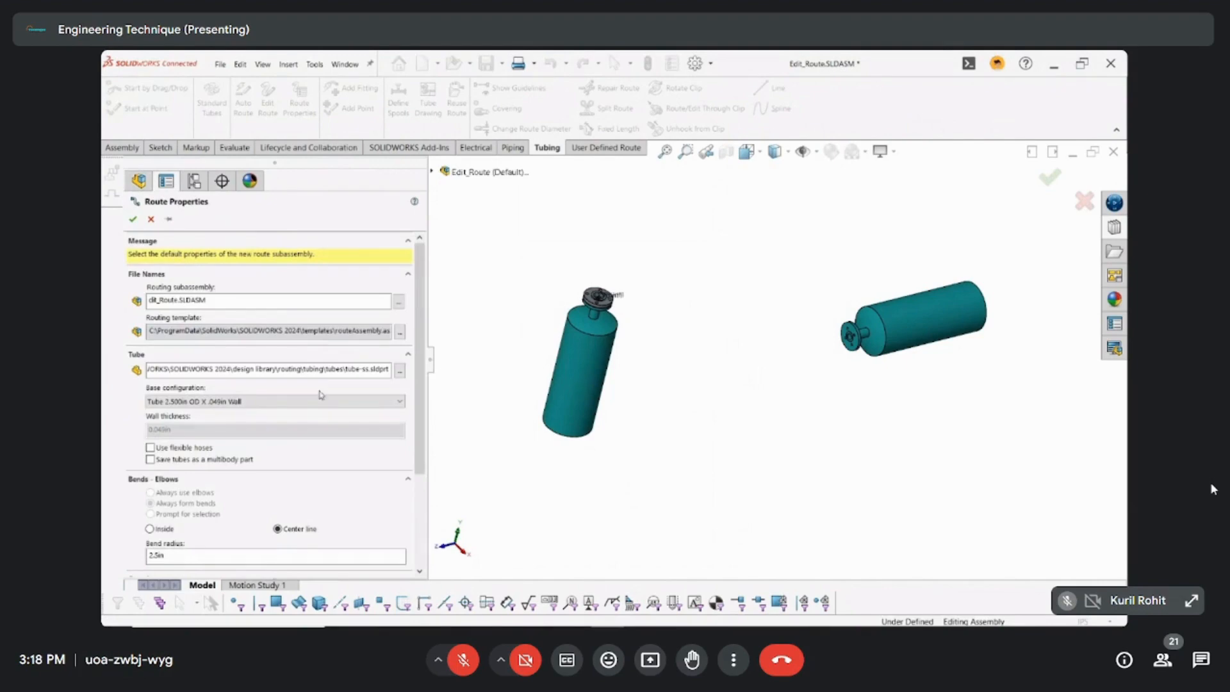
Step: Choose the Tube 2.500in OD X .049in Wall base configuration and enable flexible hoses for the new tube route
{"action": "left_click", "coordinate": [320, 400]}
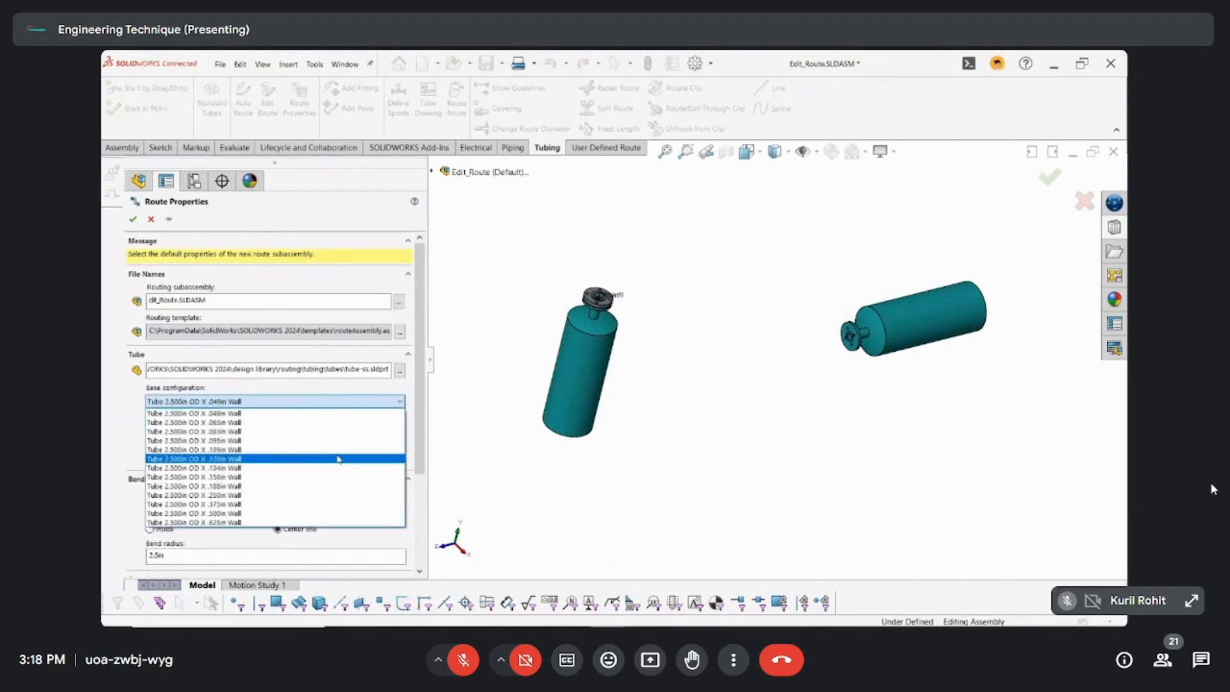
{"action": "left_click", "coordinate": [353, 413]}
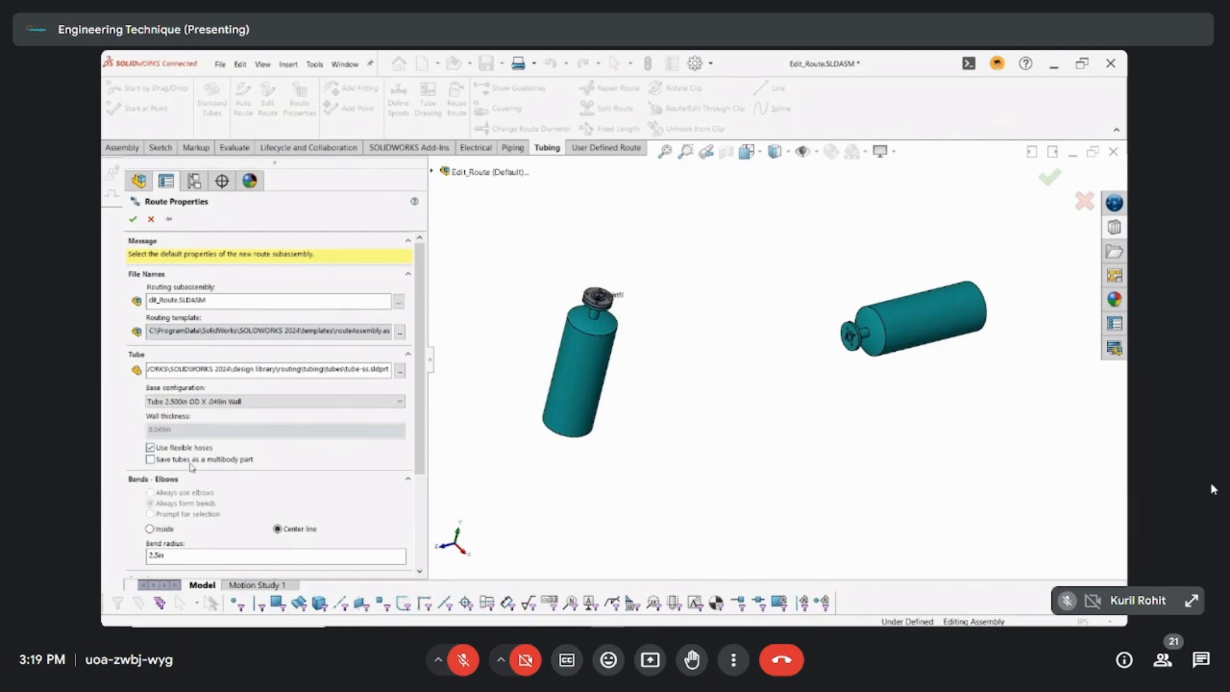
{"action": "scroll", "coordinate": [423, 454], "scroll_direction": "down", "scroll_amount": 1}
{"action": "left_click_drag", "start_coordinate": [423, 454], "coordinate": [427, 384]}
Step: Hide the routing points in the view and show them again
{"action": "left_click", "coordinate": [817, 152]}
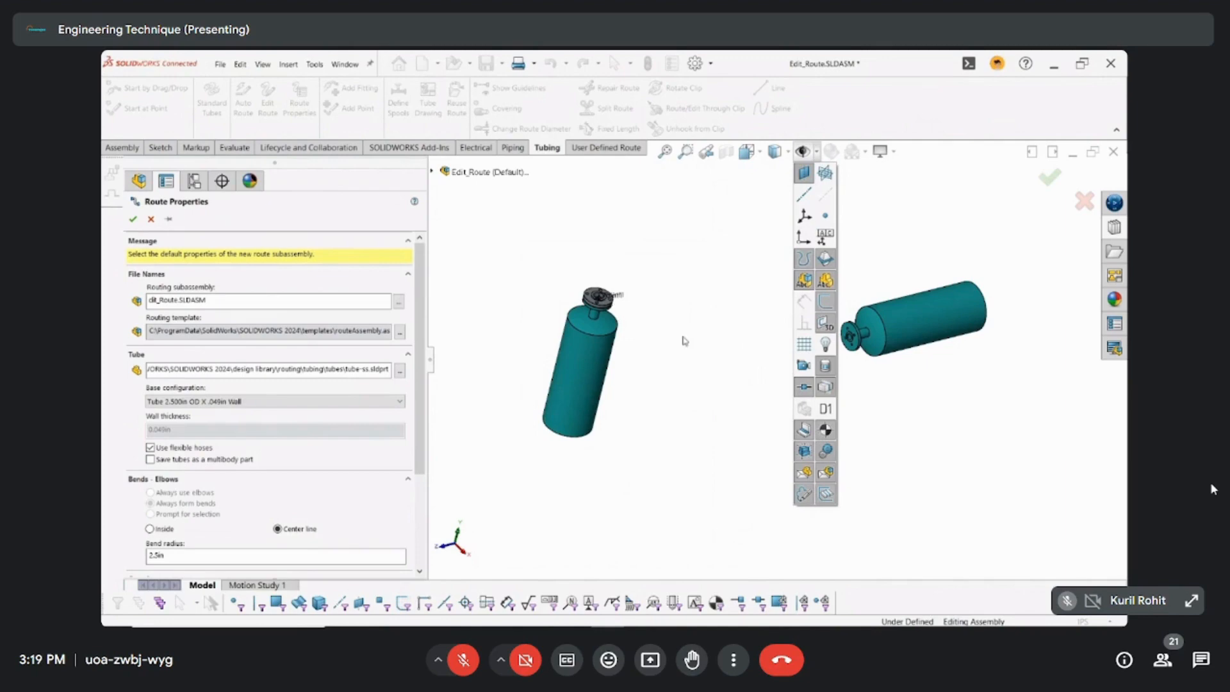
{"action": "left_click", "coordinate": [799, 392]}
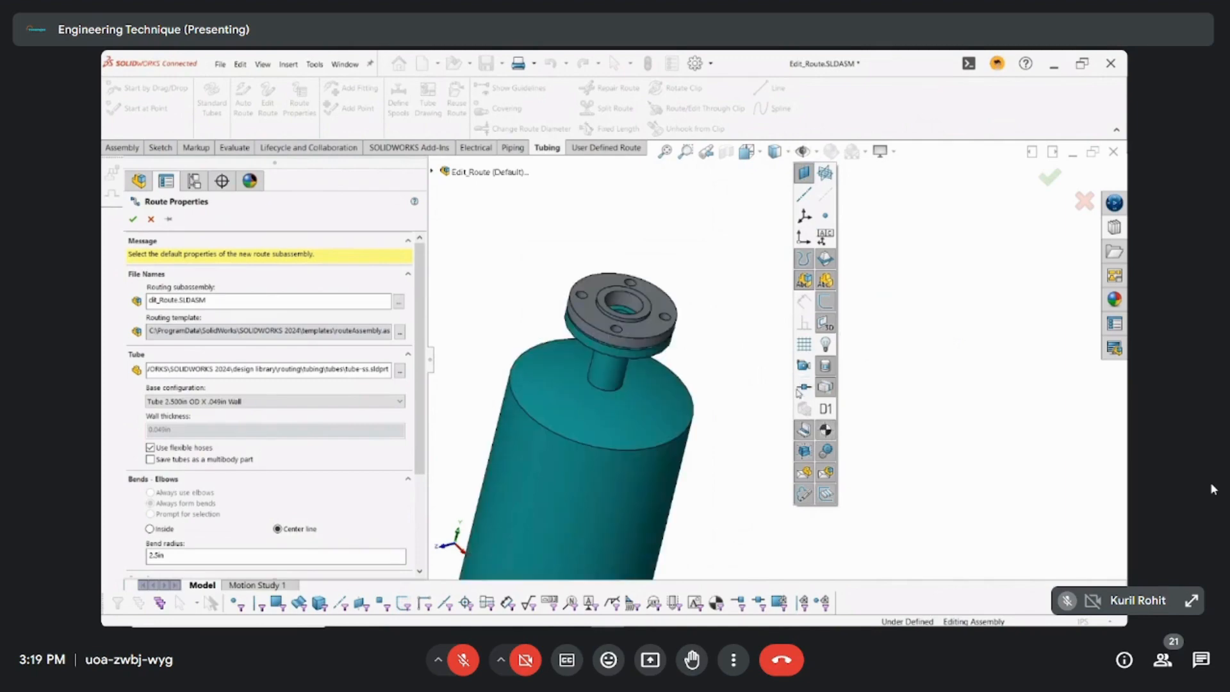
{"action": "left_click", "coordinate": [800, 394]}
{"action": "left_click", "coordinate": [663, 154]}
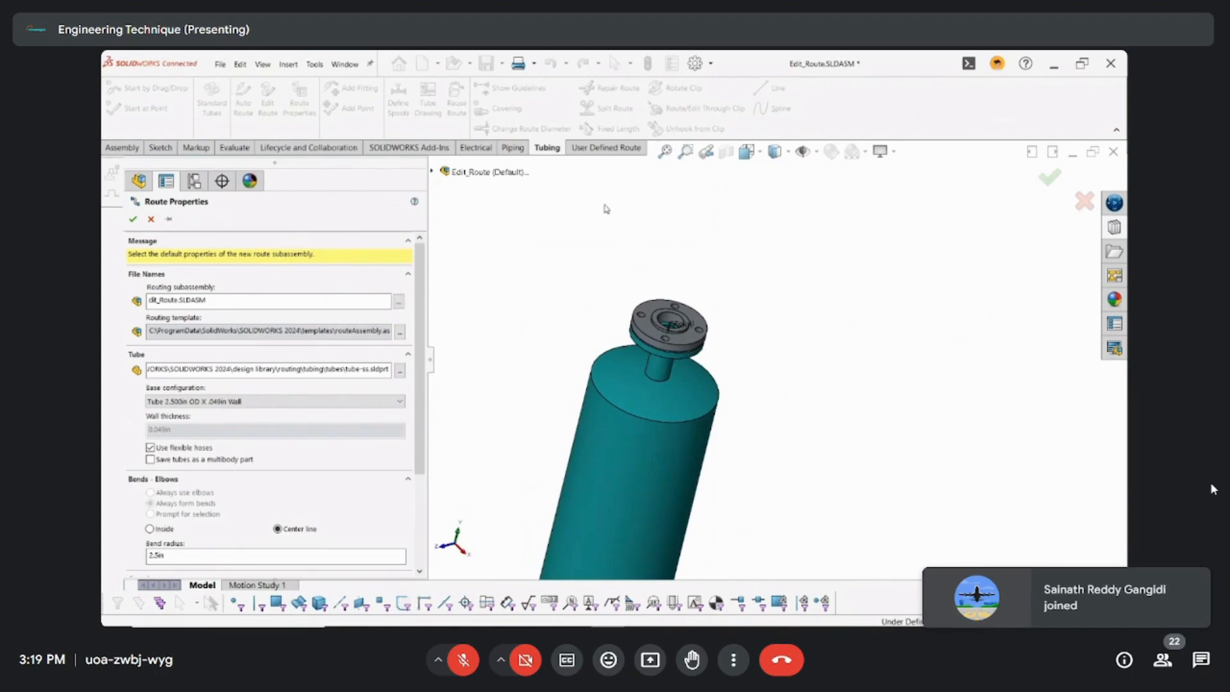
Step: Accept the tube route properties and save all modified documents
{"action": "left_click", "coordinate": [133, 219]}
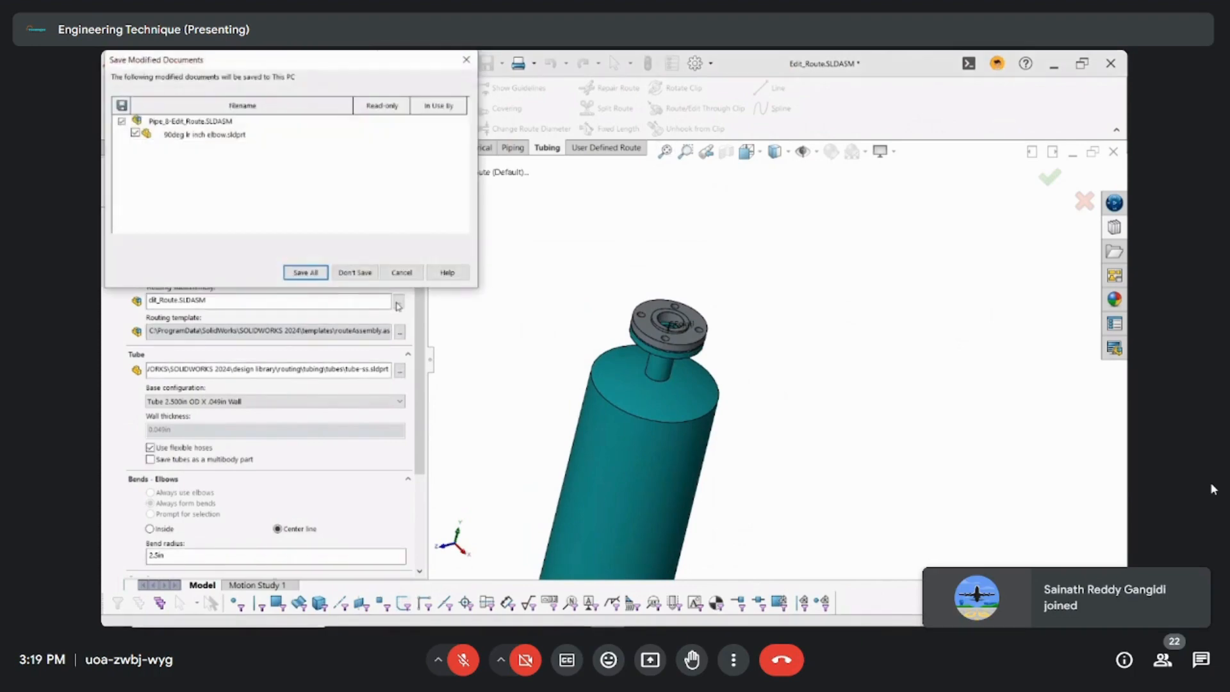
{"action": "left_click", "coordinate": [308, 273]}
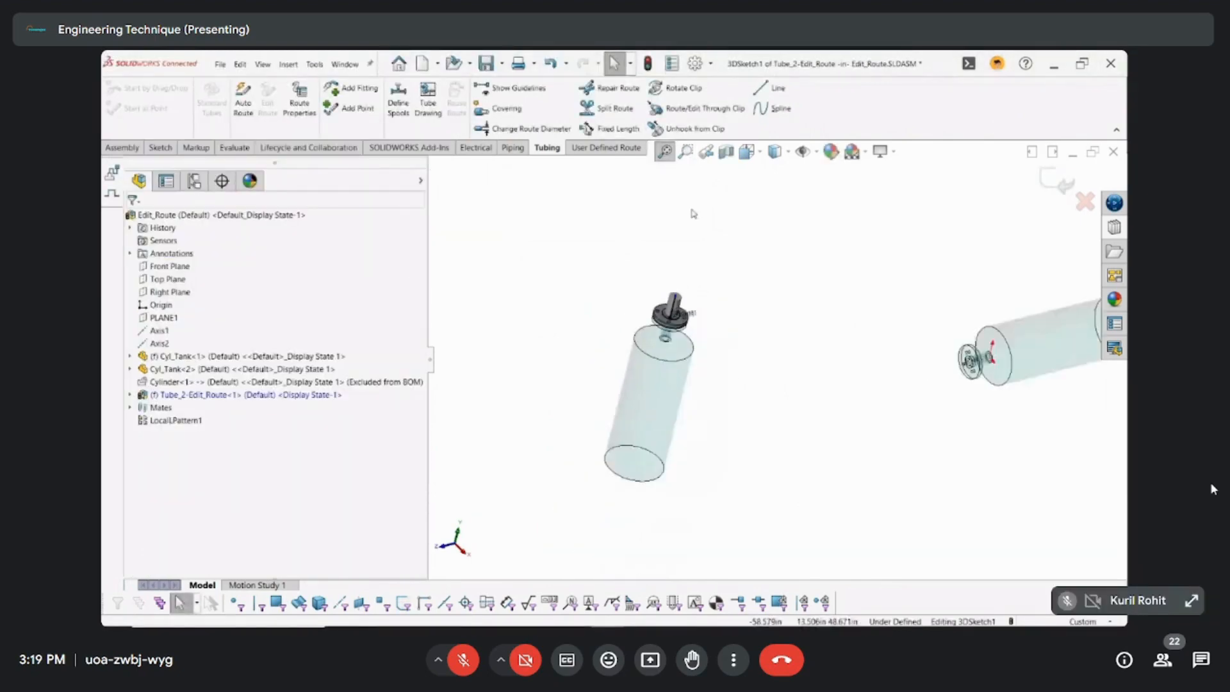
Step: Place a slip on tube flange-ss from the routing/tubing/flanges library folder on the horizontal tank's nozzle
{"action": "scroll", "coordinate": [794, 351], "scroll_direction": "down", "scroll_amount": 4}
{"action": "middle_click_drag", "start_coordinate": [849, 312], "coordinate": [863, 310]}
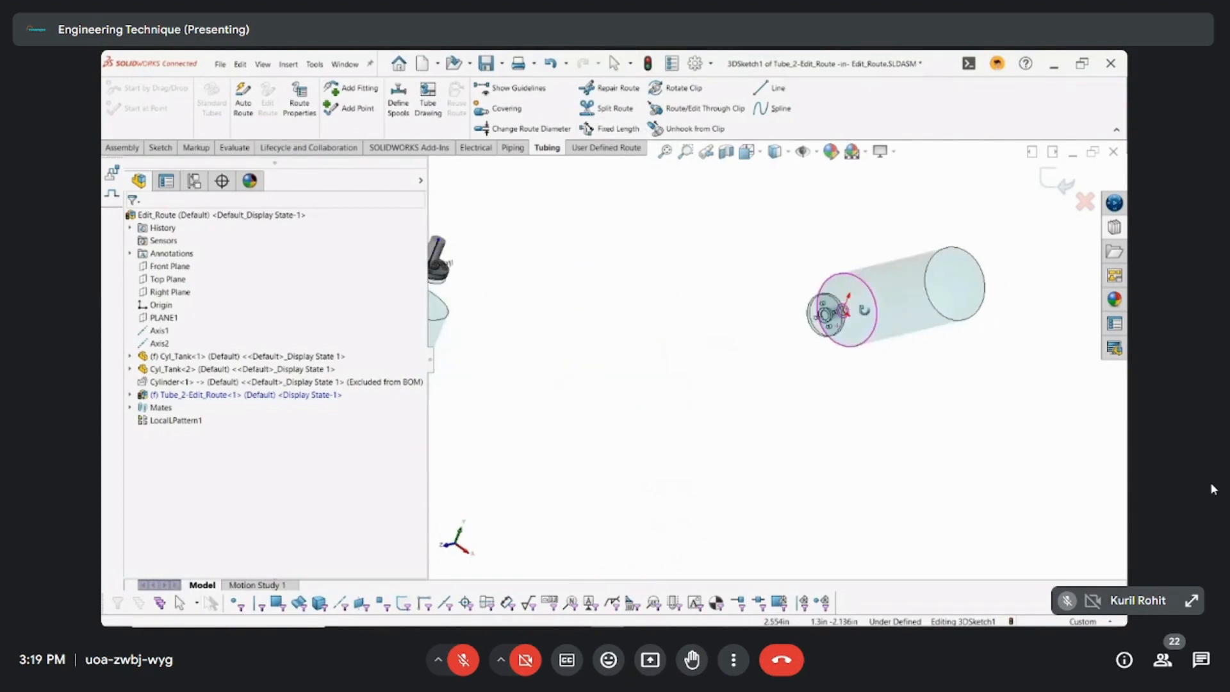
{"action": "scroll", "coordinate": [855, 301], "scroll_direction": "down", "scroll_amount": 5}
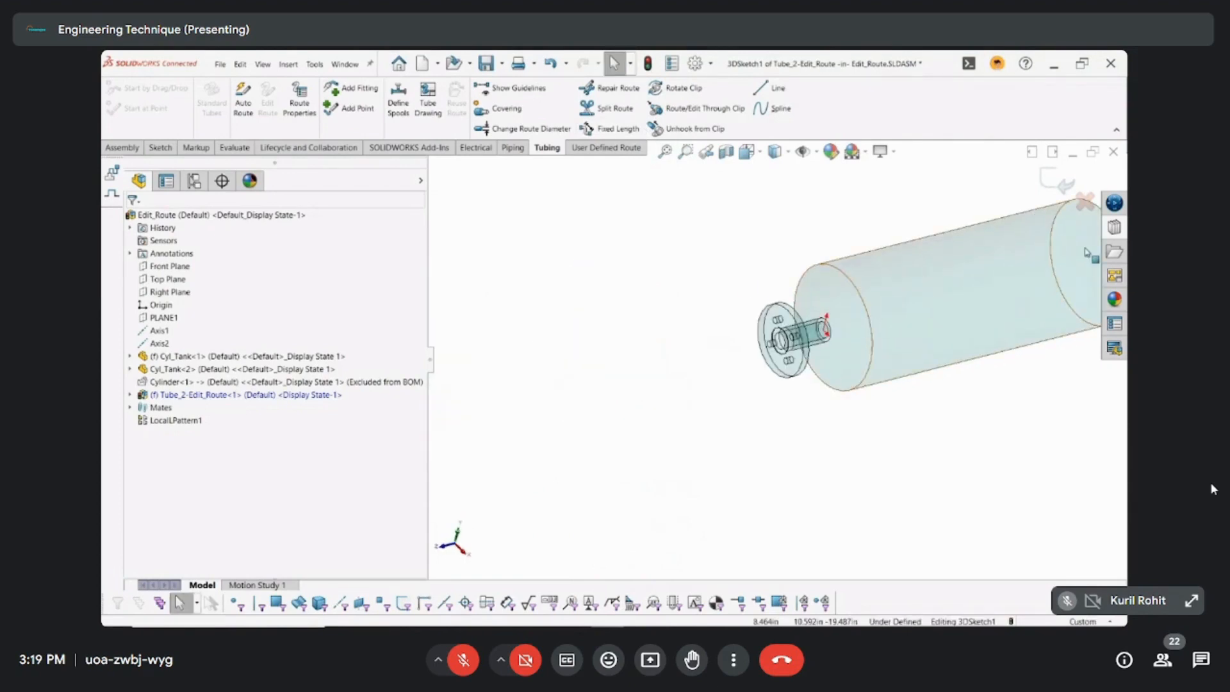
{"action": "left_click", "coordinate": [1113, 251]}
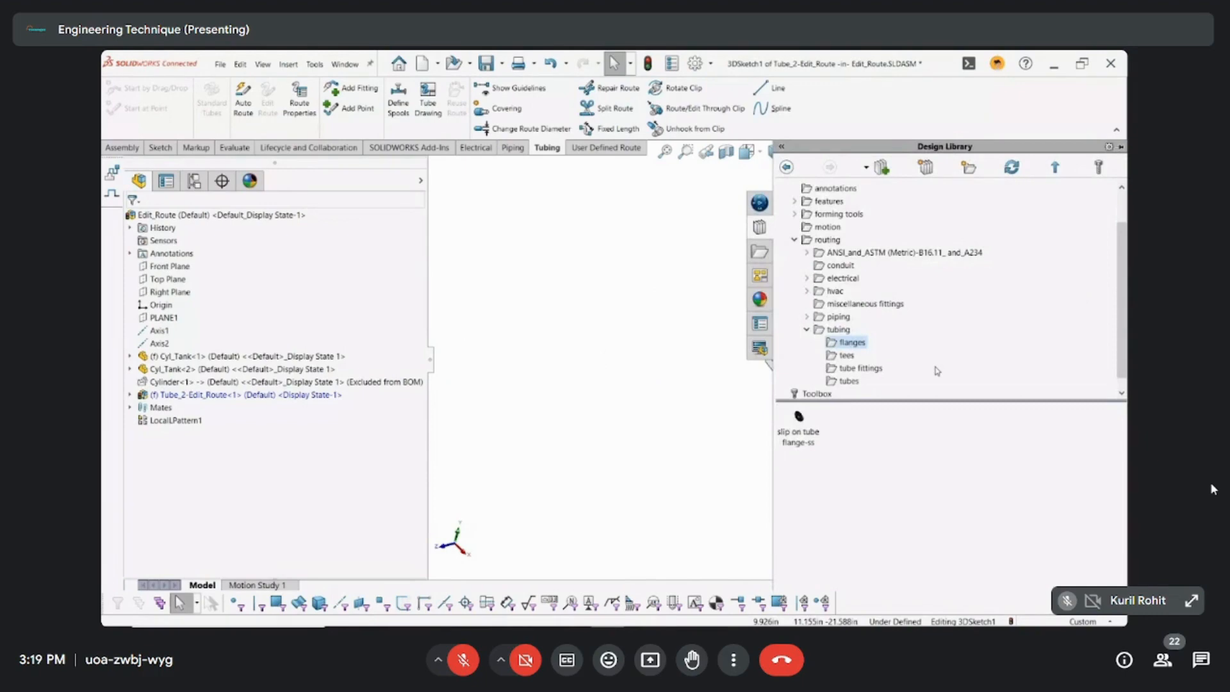
{"action": "left_click_drag", "start_coordinate": [798, 417], "coordinate": [777, 338]}
{"action": "left_click", "coordinate": [586, 384]}
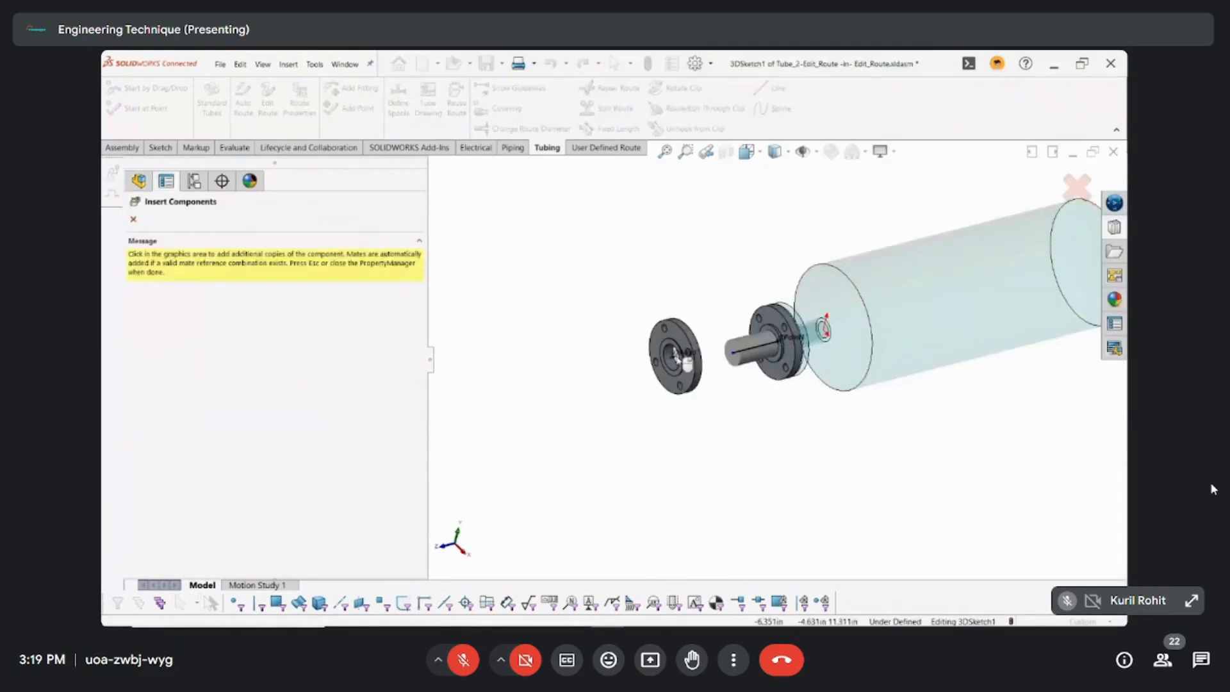
{"action": "scroll", "coordinate": [678, 349], "scroll_direction": "up", "scroll_amount": 3}
{"action": "scroll", "coordinate": [688, 339], "scroll_direction": "up", "scroll_amount": 3}
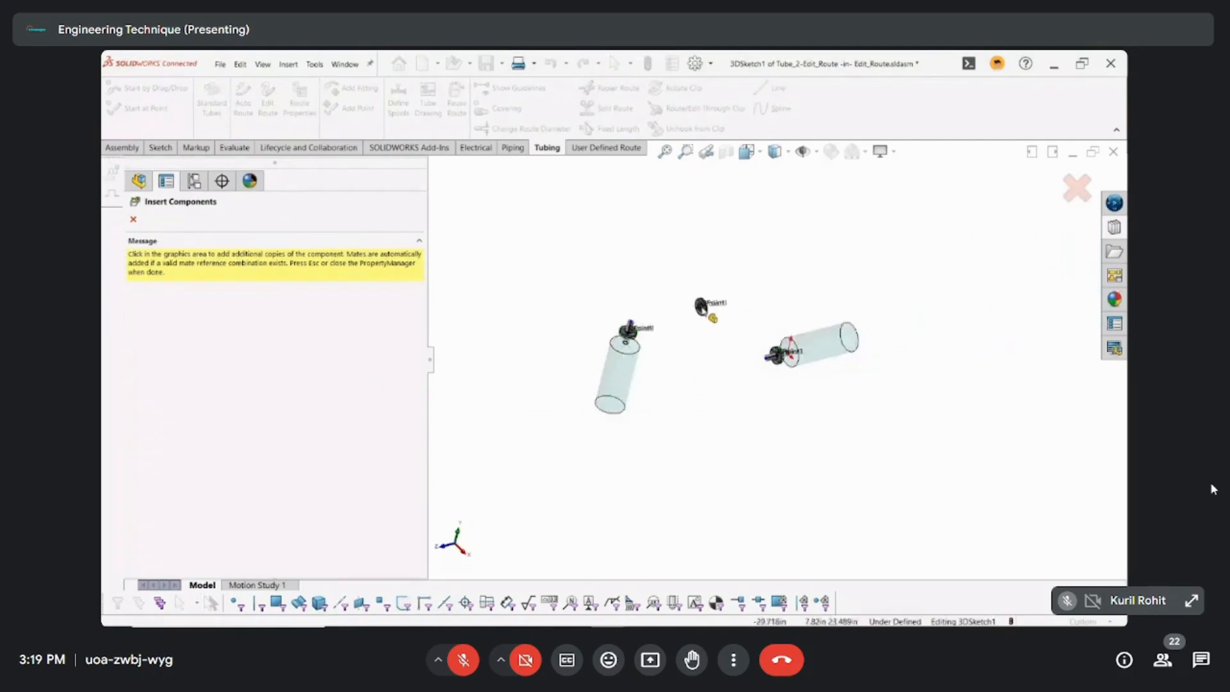
{"action": "key", "text": "Escape"}
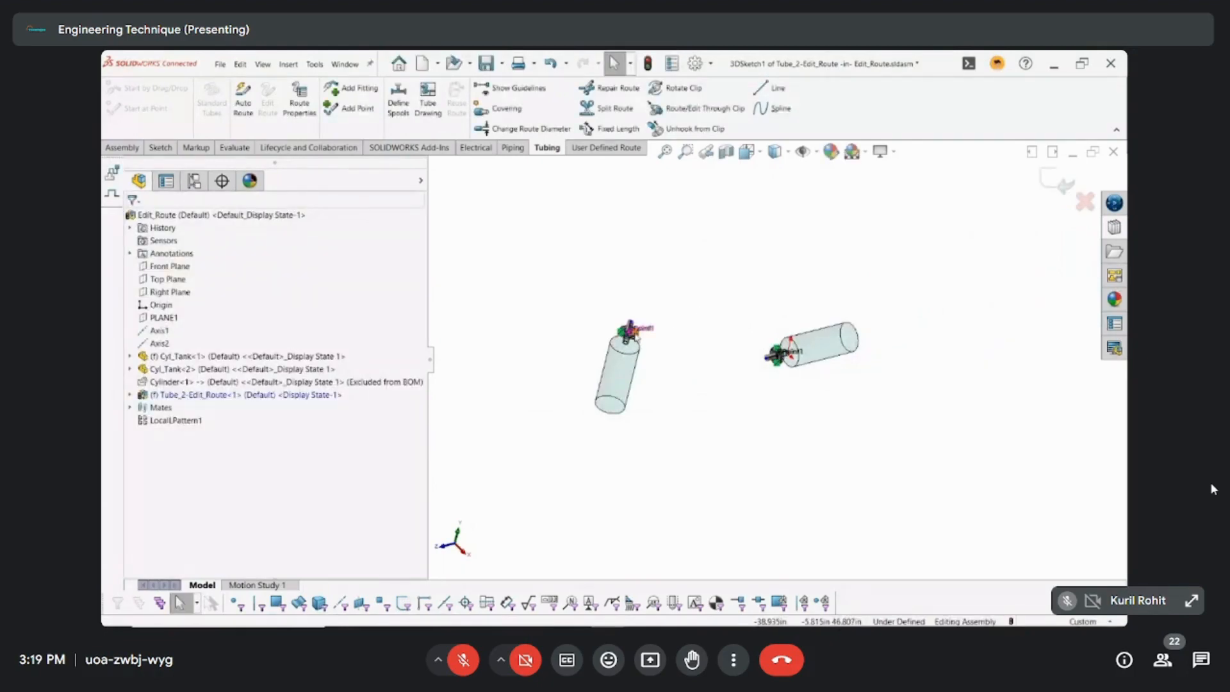
Step: Auto Route a flexible tube between the stub ends of the two tank flanges
{"action": "scroll", "coordinate": [632, 335], "scroll_direction": "down", "scroll_amount": 2}
{"action": "left_click", "coordinate": [851, 370]}
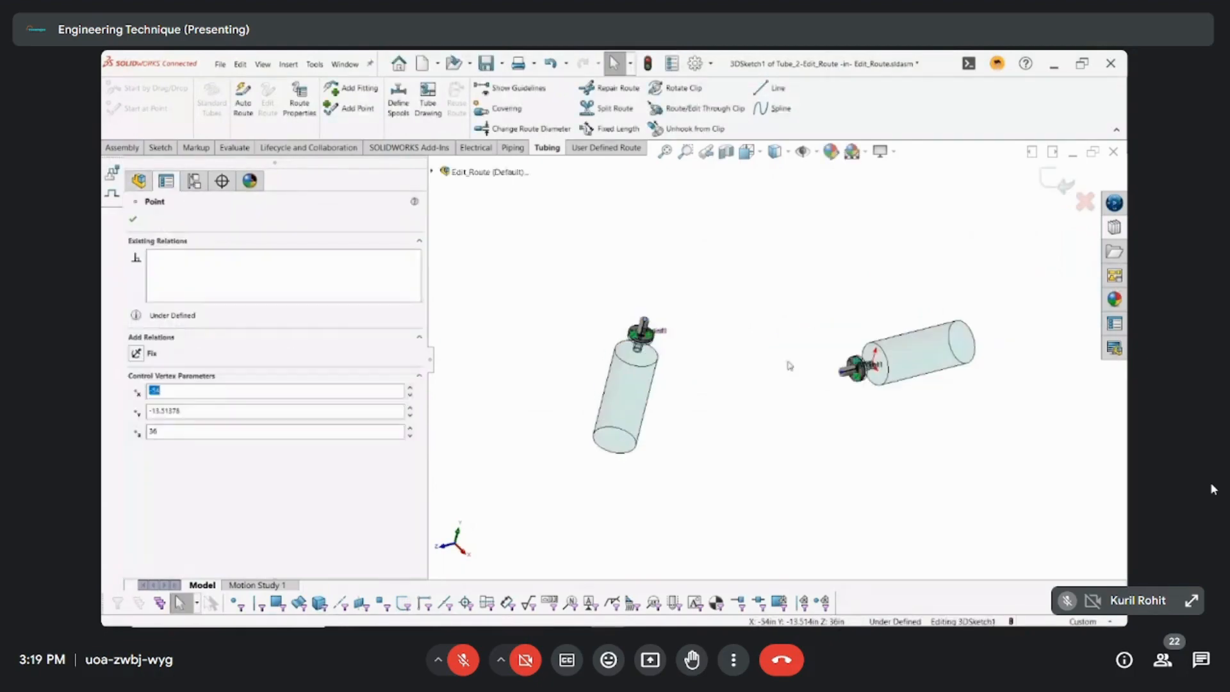
{"action": "left_click", "coordinate": [844, 378], "text": "ctrl"}
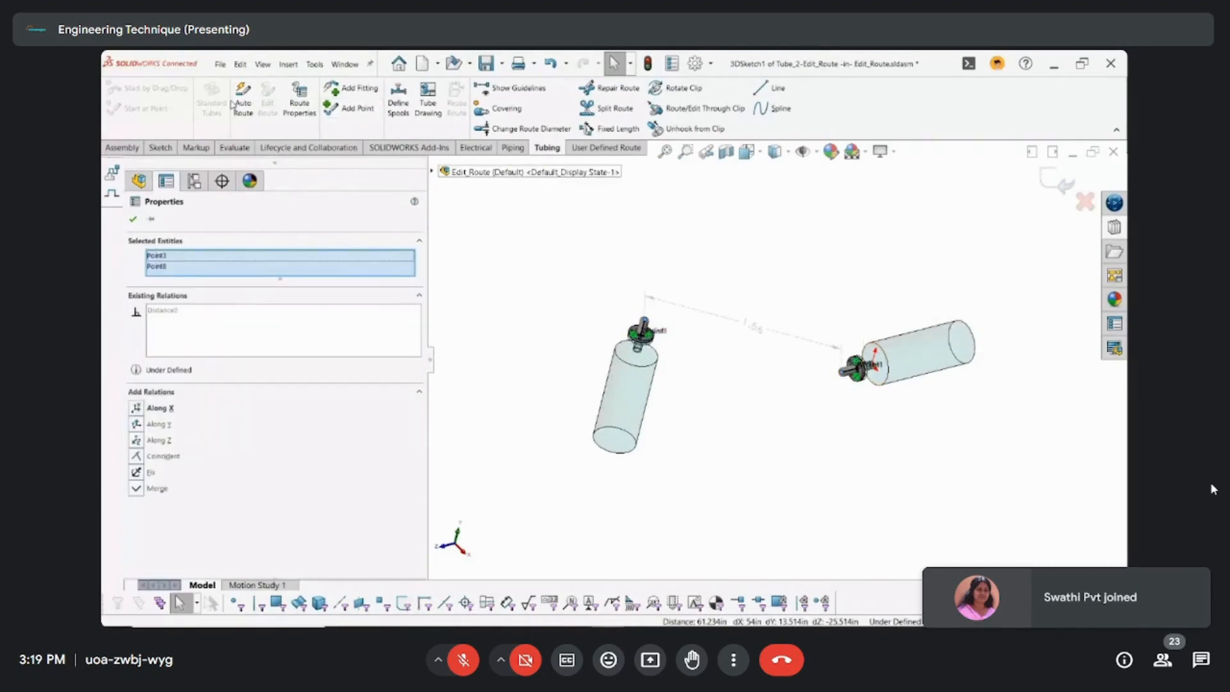
{"action": "left_click", "coordinate": [244, 105]}
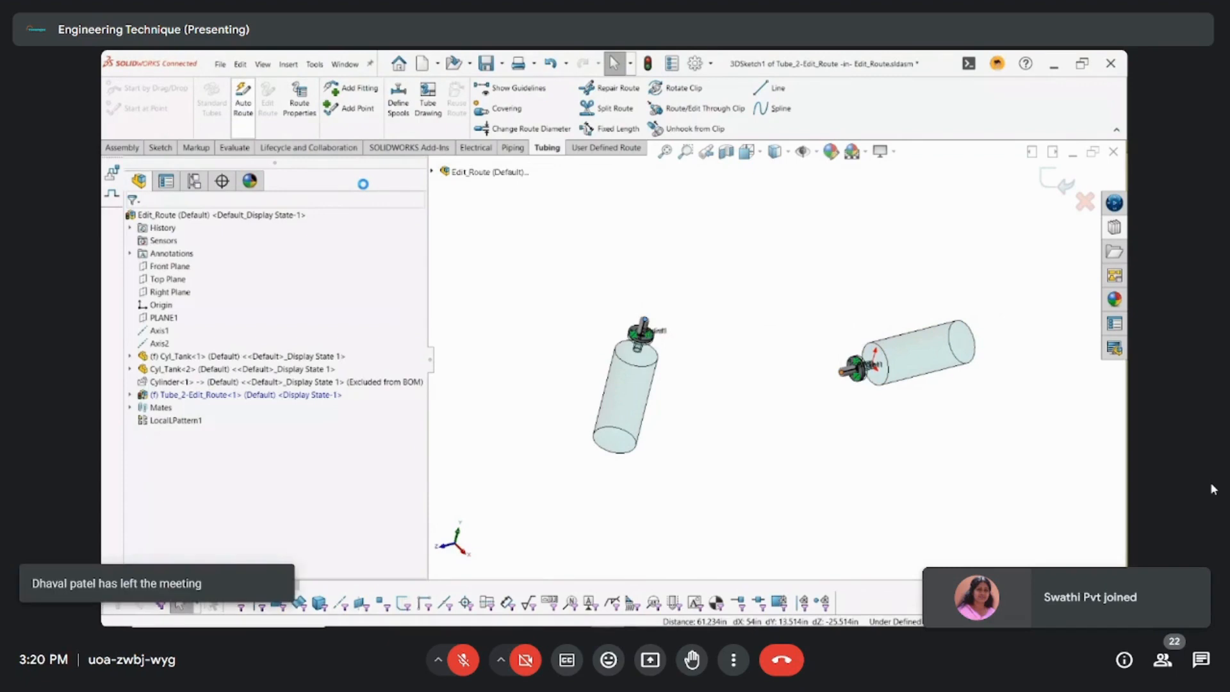
{"action": "right_click", "coordinate": [794, 281]}
{"action": "key", "text": "Escape"}
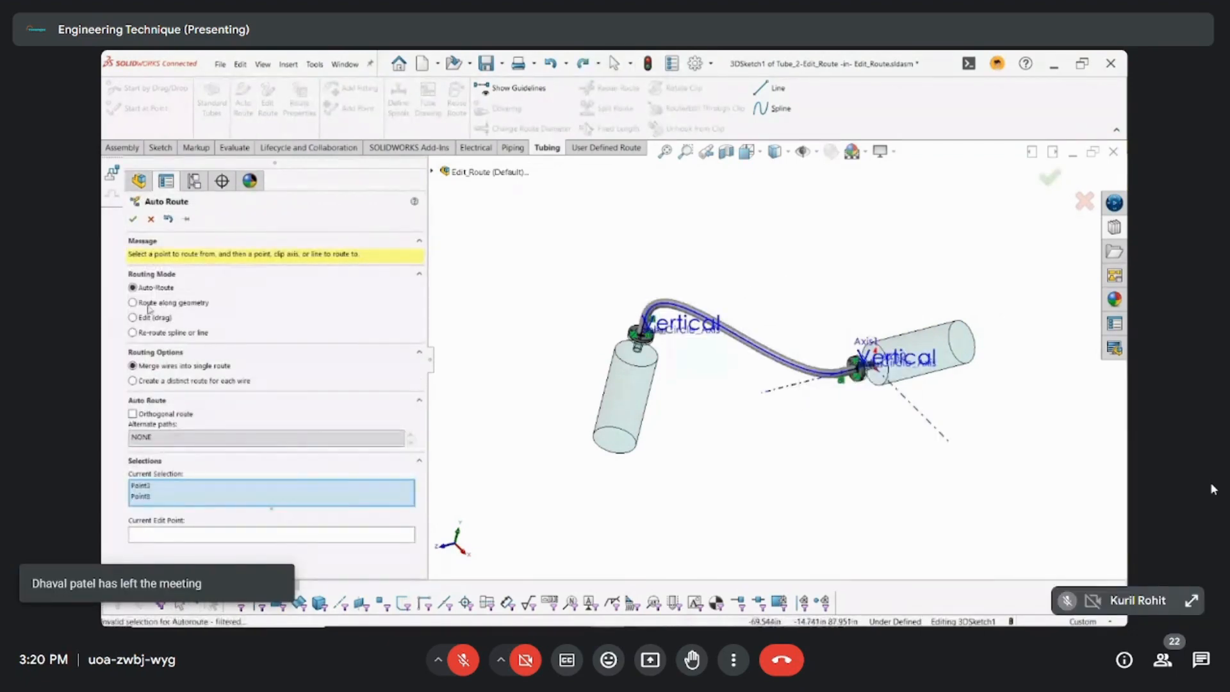
Step: Reshape the auto-routed spline slightly in Edit (drag) mode and accept the route
{"action": "left_click", "coordinate": [145, 318]}
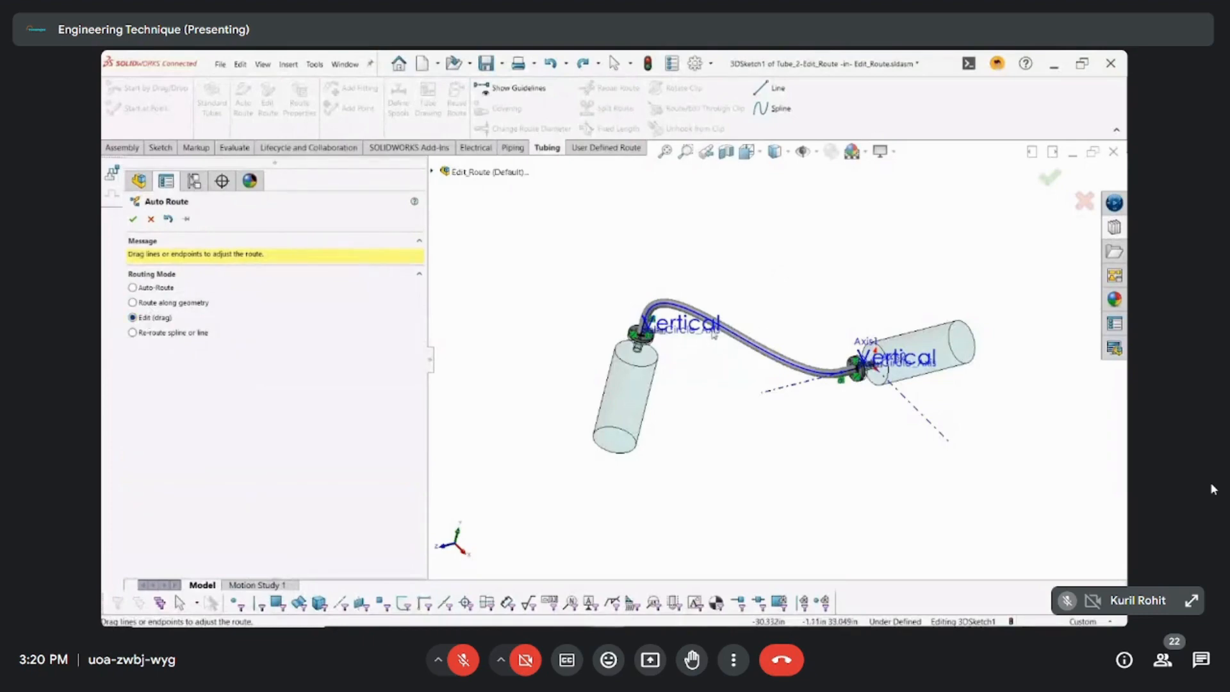
{"action": "left_click", "coordinate": [728, 319]}
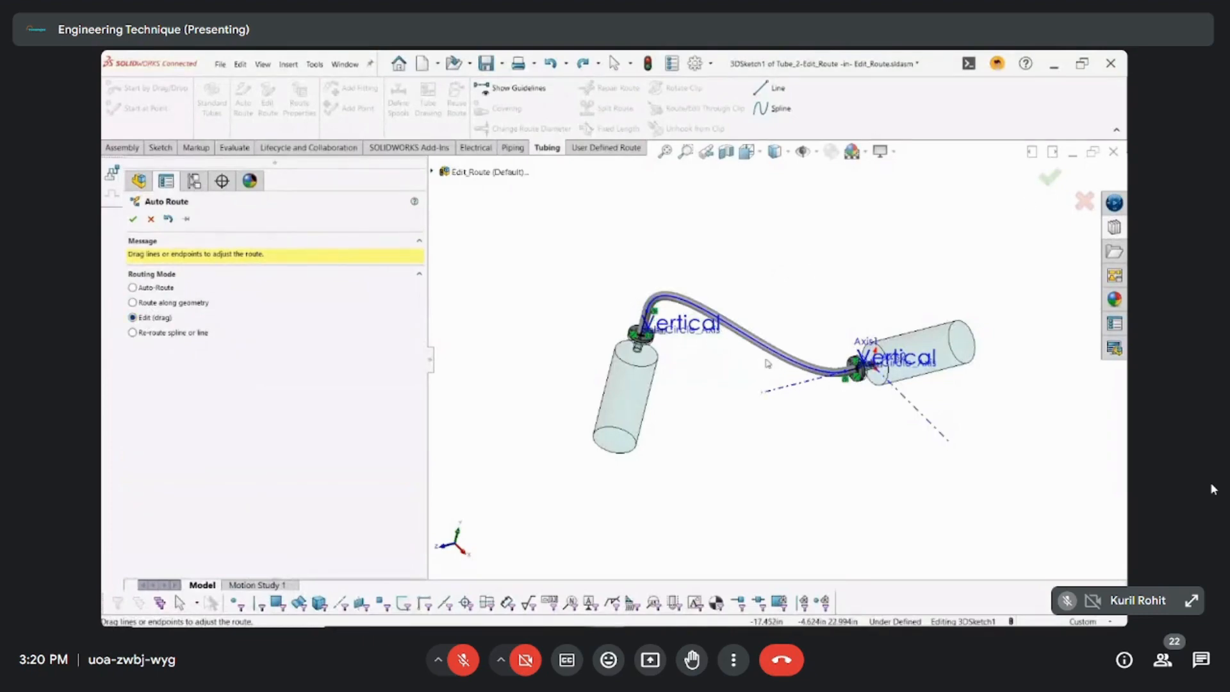
{"action": "left_click", "coordinate": [1053, 183]}
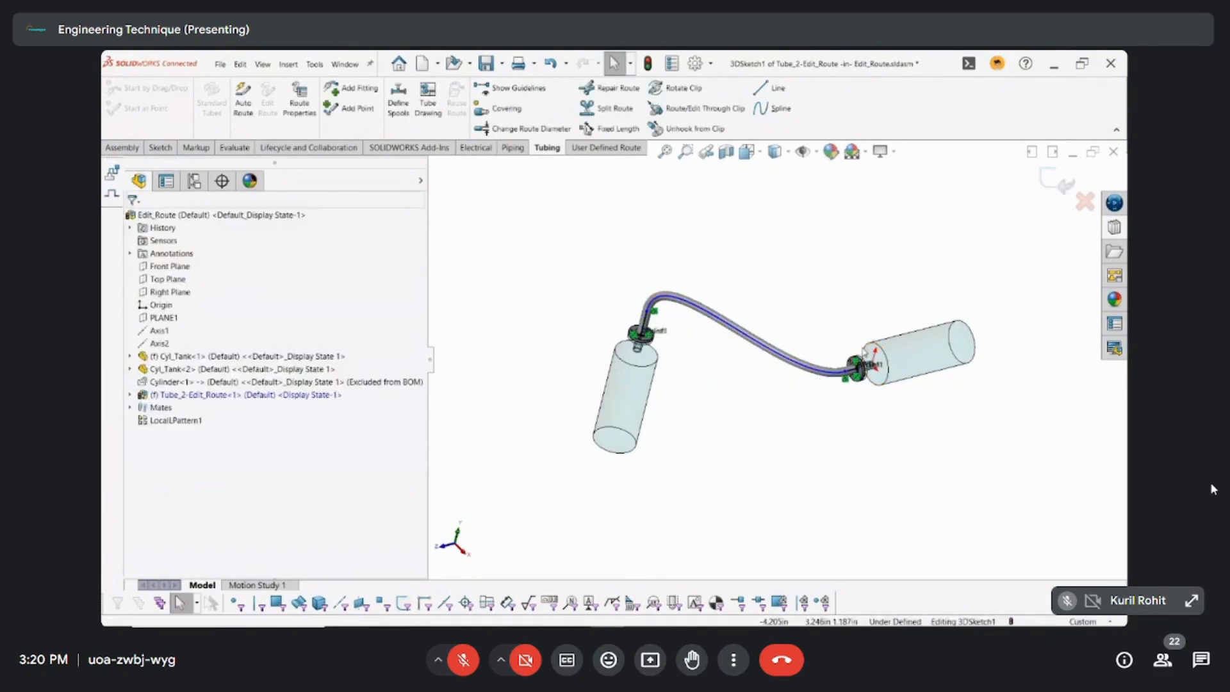
Step: Finish the route sketch to generate the flexible tube and expand the tube subassembly's Route Parts folder
{"action": "left_click", "coordinate": [1055, 181]}
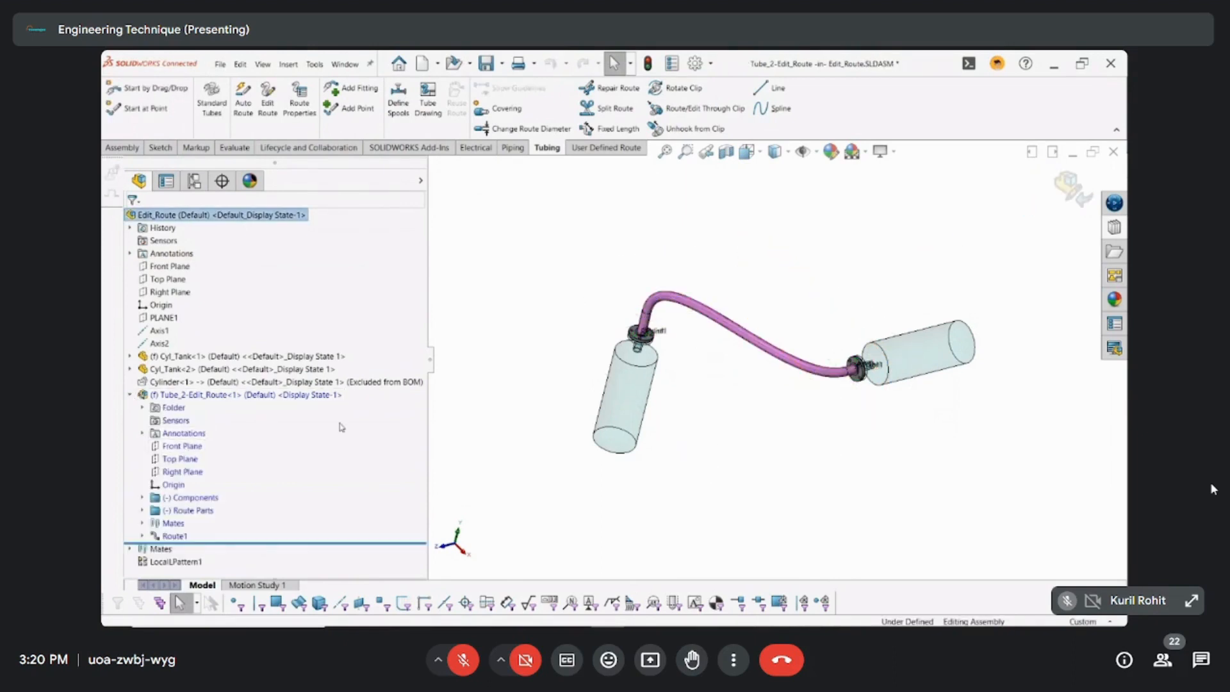
{"action": "left_click", "coordinate": [143, 511]}
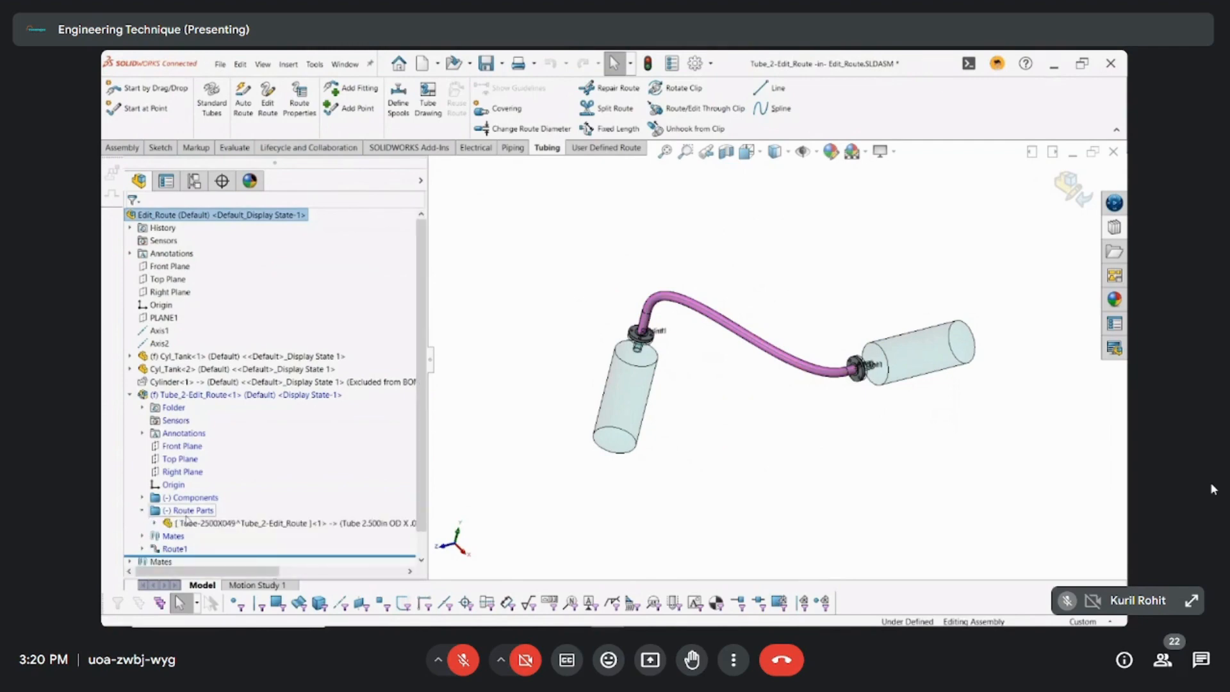
Step: Expand the tube part in Route Parts and widen the feature tree to read its full size description and length
{"action": "left_click", "coordinate": [154, 523]}
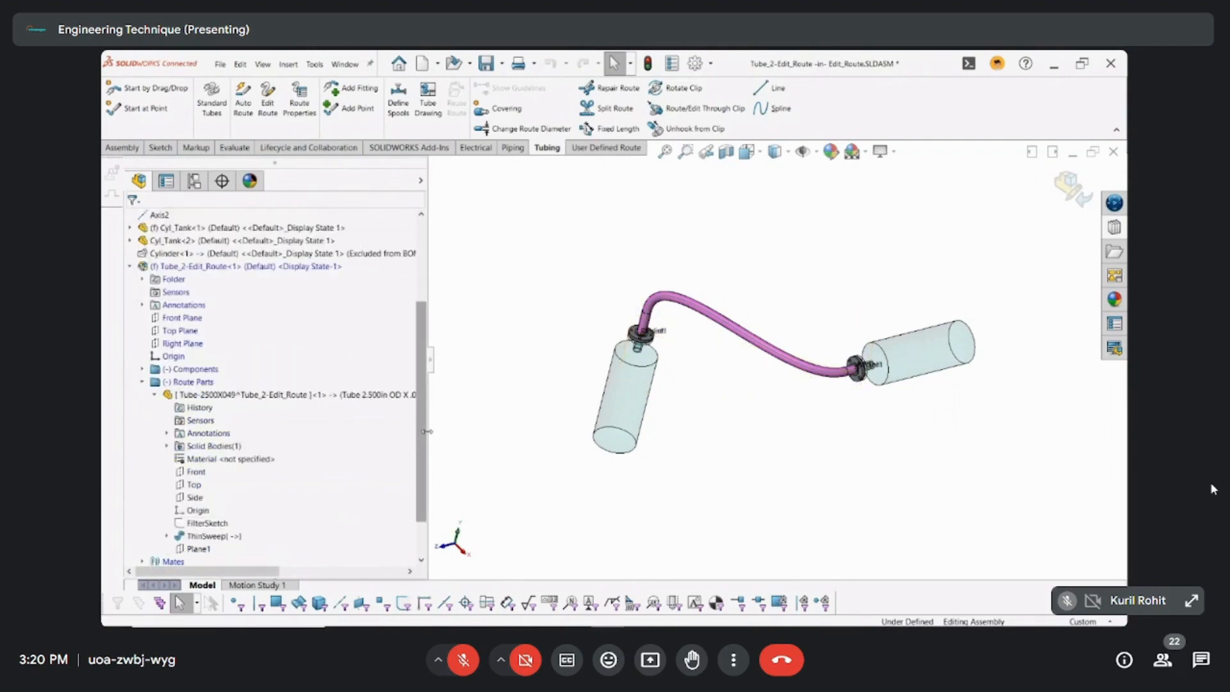
{"action": "left_click_drag", "start_coordinate": [427, 431], "coordinate": [702, 421]}
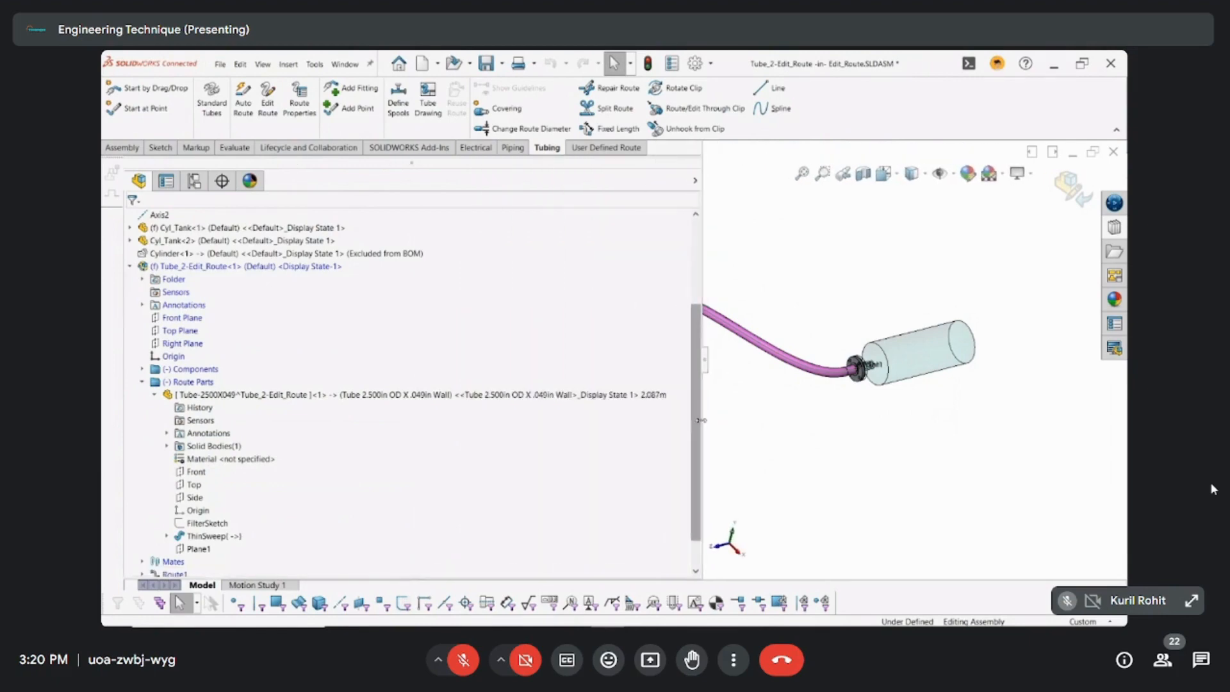
{"action": "left_click", "coordinate": [659, 395]}
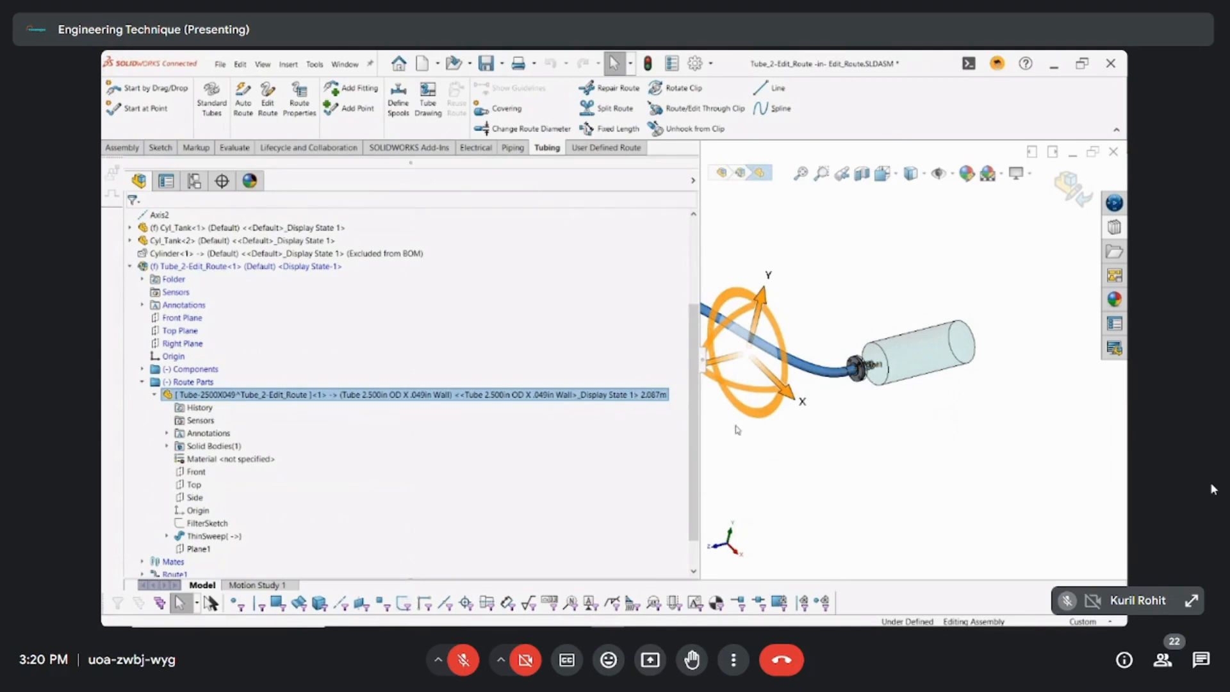
{"action": "left_click", "coordinate": [734, 453]}
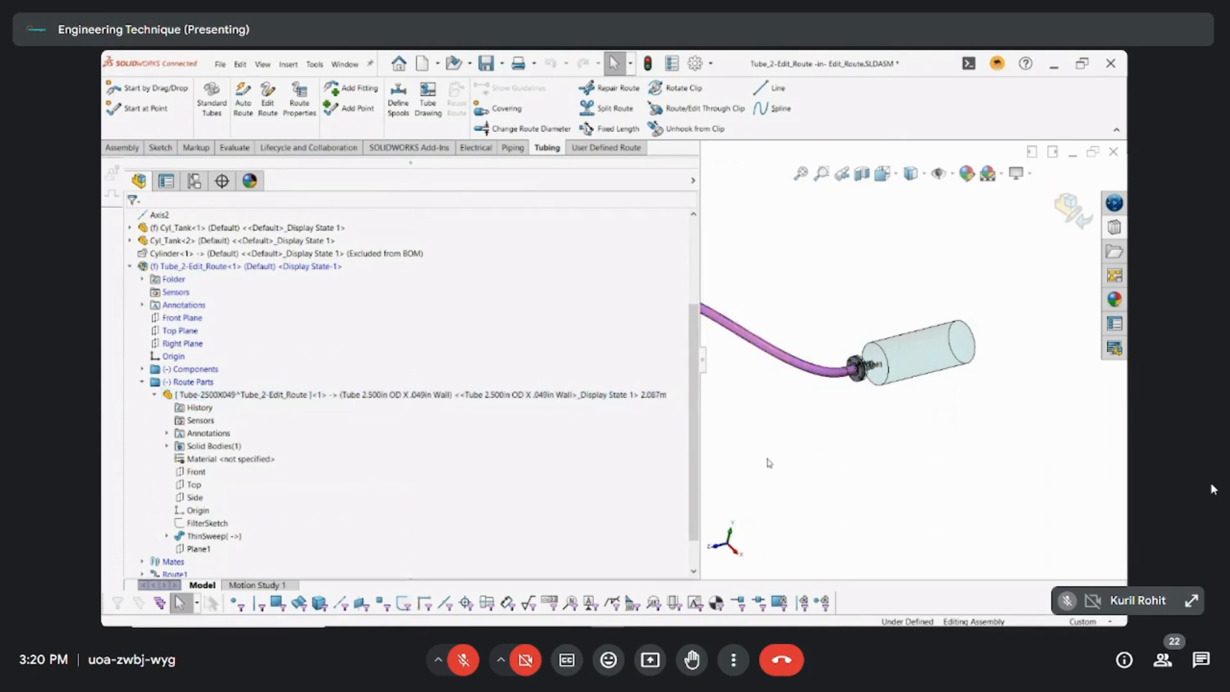
Step: Exit editing of the tube route subassembly and return to the top-level Edit_Route assembly
{"action": "left_click", "coordinate": [1065, 210]}
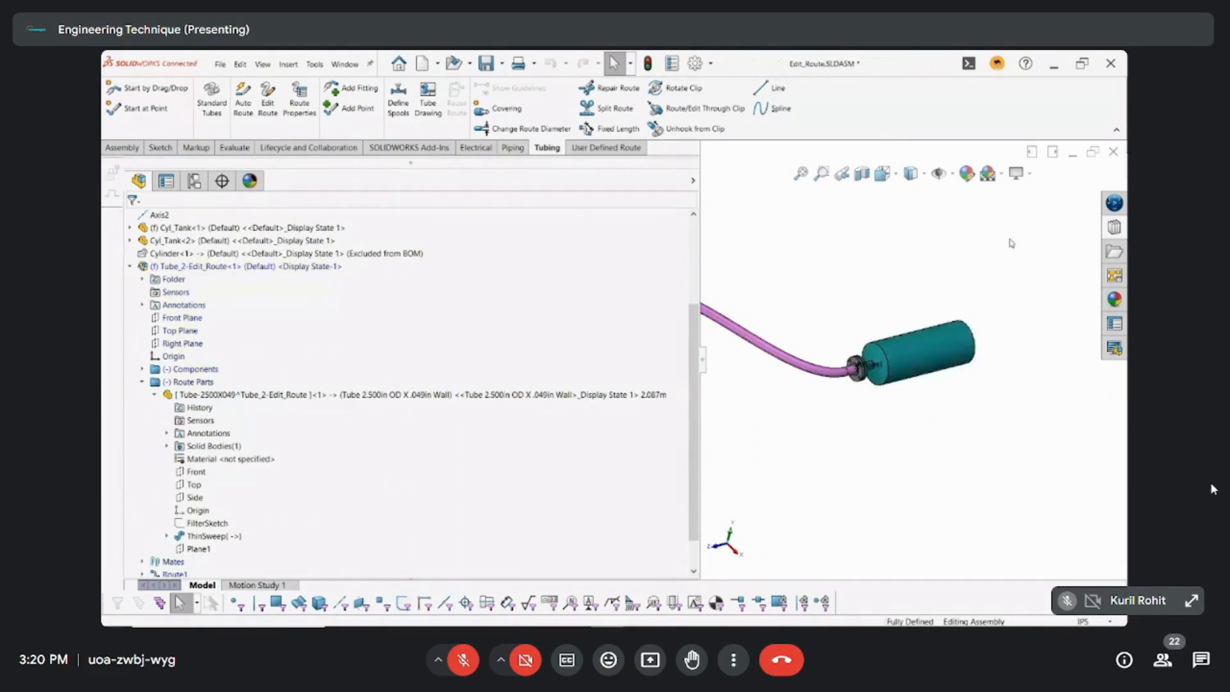
{"action": "scroll", "coordinate": [772, 395], "scroll_direction": "up", "scroll_amount": 2}
{"action": "left_click", "coordinate": [802, 174]}
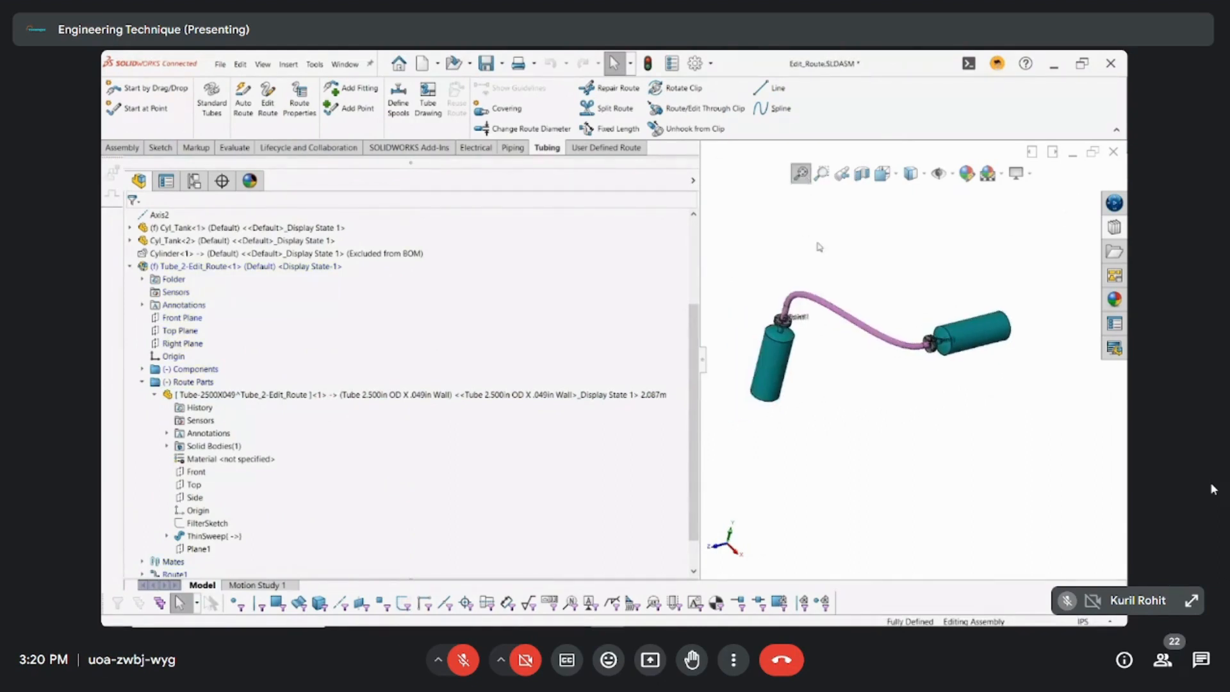
{"action": "scroll", "coordinate": [950, 319], "scroll_direction": "down", "scroll_amount": 1}
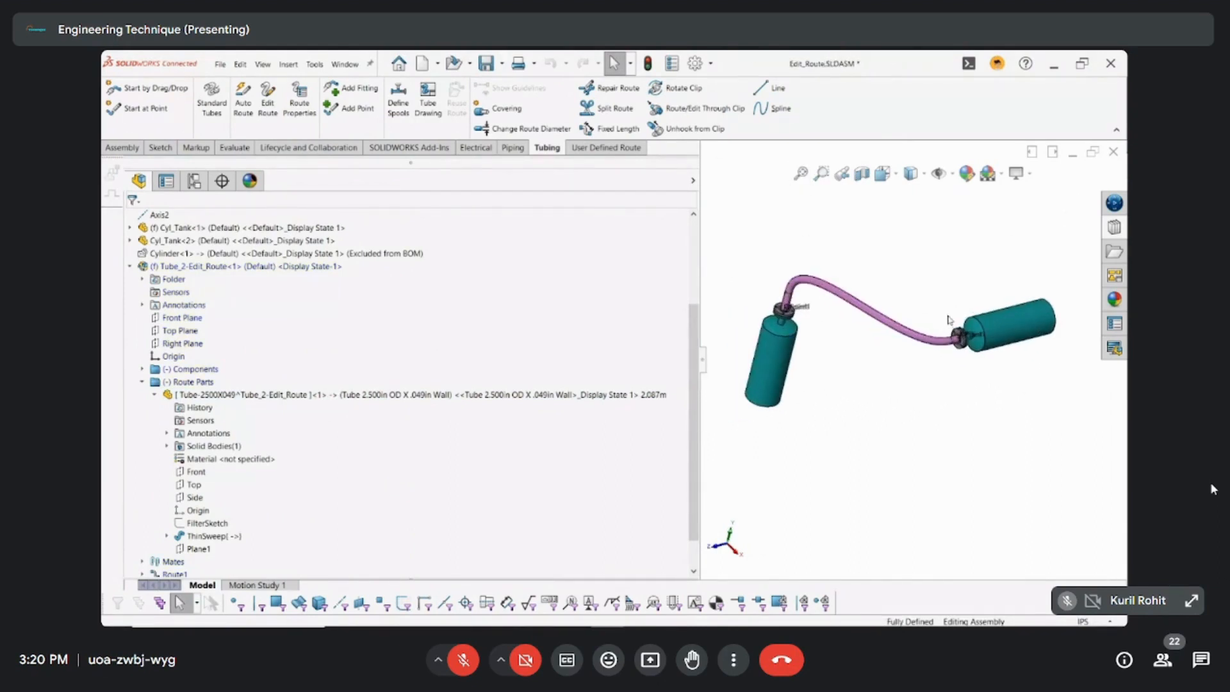